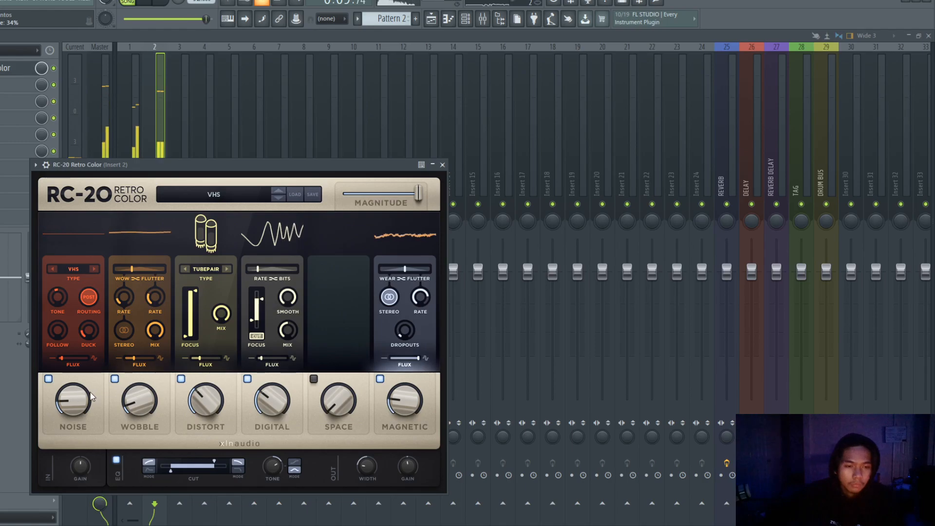
# Step: Switch off the Noise and Magnetic modules in RC-20, comparing the sound with Digital bypassed
pyautogui.click(49, 379)
pyautogui.click(247, 379)
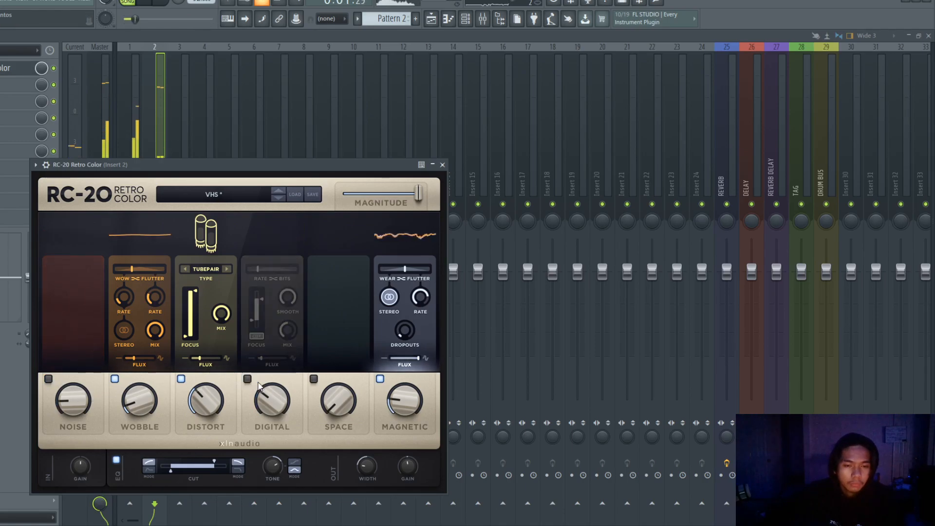
pyautogui.click(247, 379)
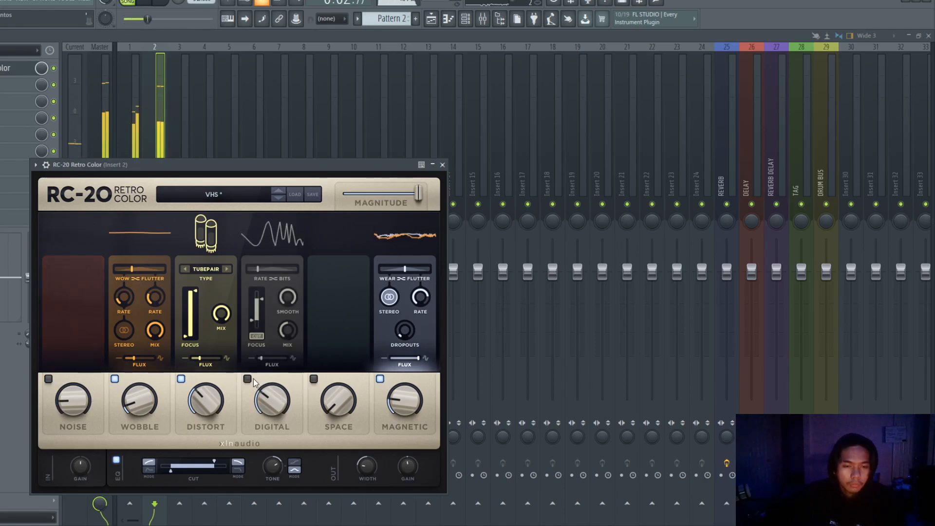
pyautogui.click(380, 379)
# Step: Narrow the RC-20 EQ cut range to 156–1756 Hz and set the output gain to 8.5 dB
pyautogui.moveTo(177, 466); pyautogui.dragTo(208, 472)
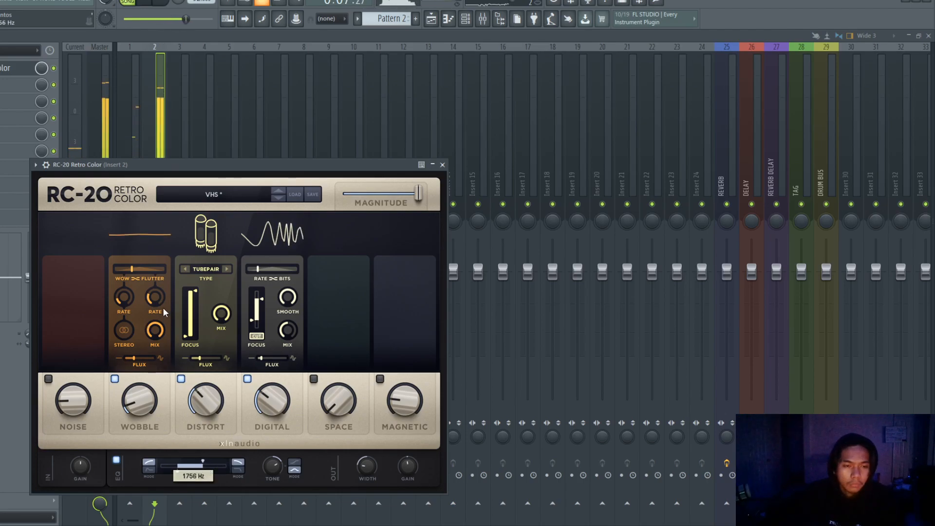
pyautogui.moveTo(156, 332); pyautogui.dragTo(156, 338)
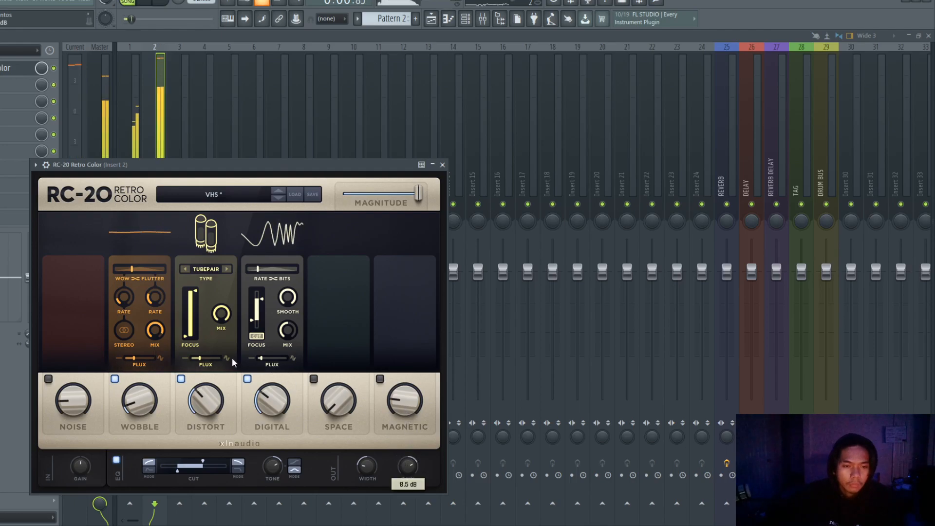
pyautogui.moveTo(178, 473)
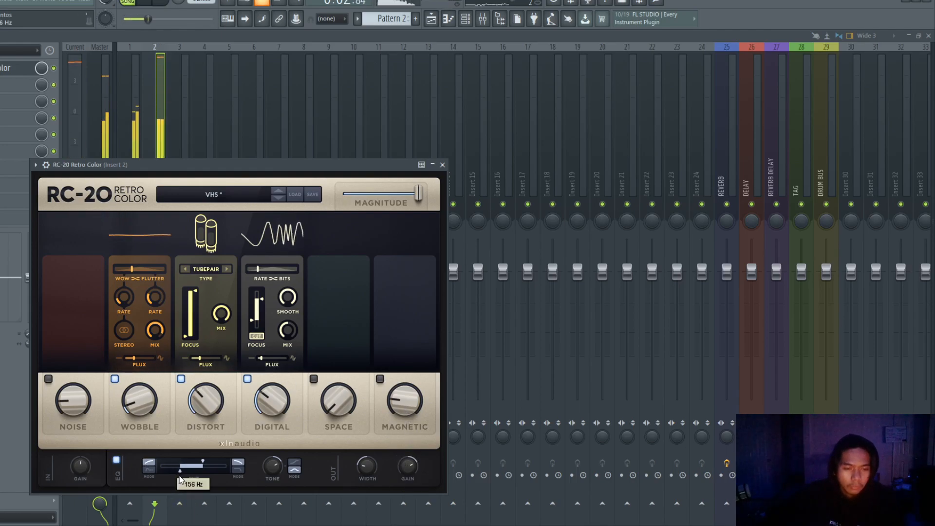
# Step: Lower the volume fader of mixer Insert 2 and adjust its stereo separation
pyautogui.click(164, 139)
pyautogui.moveTo(154, 303); pyautogui.dragTo(157, 347)
pyautogui.moveTo(154, 438); pyautogui.dragTo(154, 450)
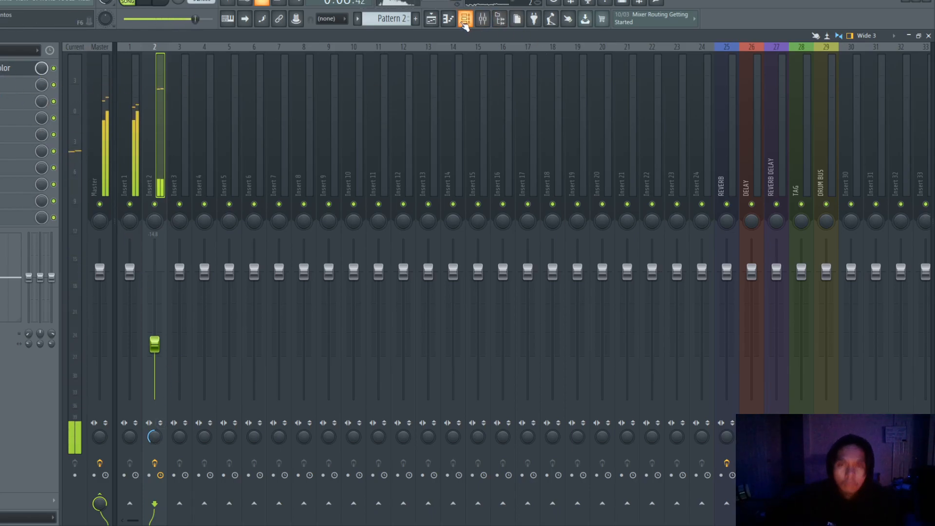
# Step: Open the channel rack and set its filter to show all channels
pyautogui.click(465, 20)
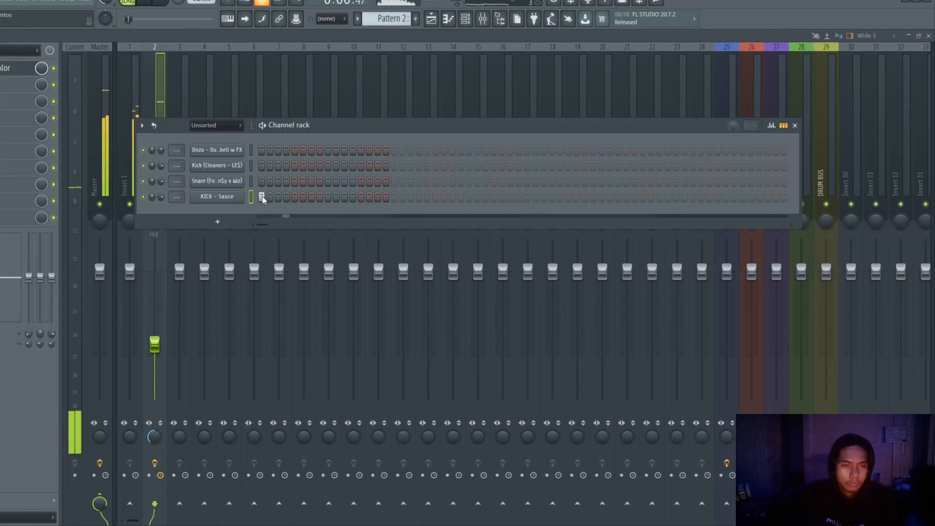
pyautogui.click(225, 126)
pyautogui.click(224, 140)
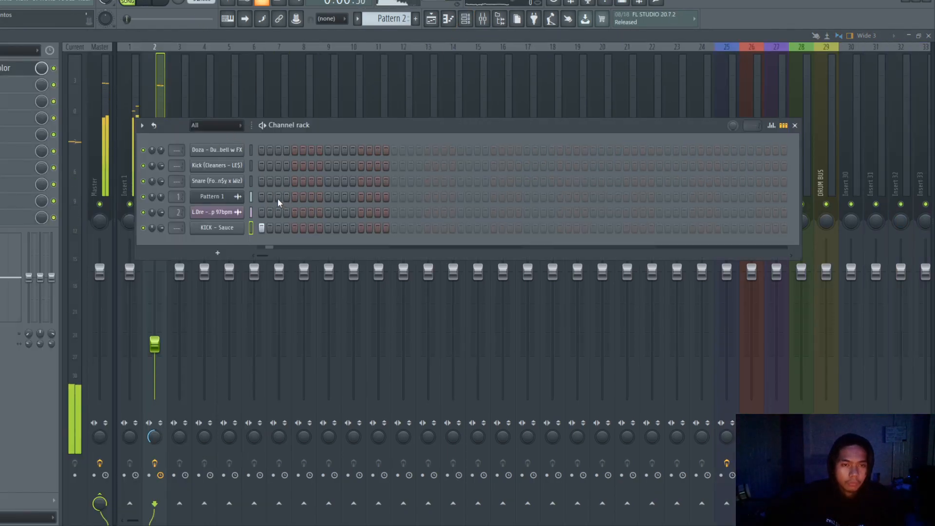
pyautogui.press('space')
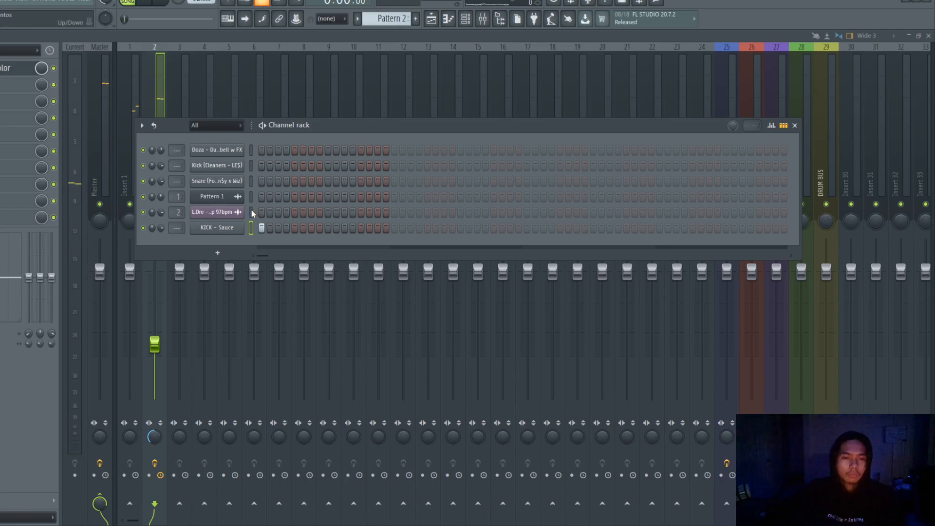
# Step: Move the Pattern 1 and L.Dre 97bpm loop channels together up to the start of the channel rack
pyautogui.hotkey('alt', 'Up')
pyautogui.hotkey('alt', 'Up')
pyautogui.hotkey('alt', 'Up')
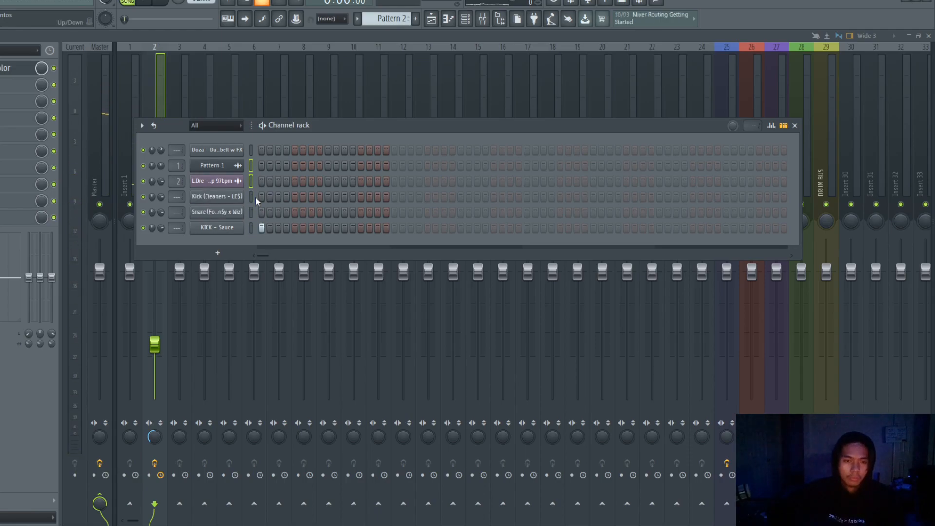
pyautogui.press('space')
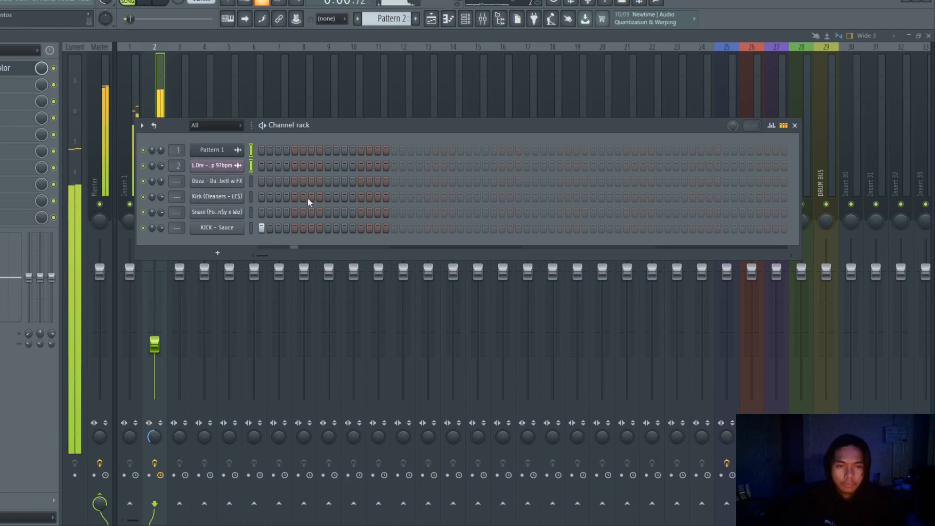
# Step: Move KICK - Sauce directly below the two audio loops and add a Kick (Cleaners - LE$) hit on step 2
pyautogui.press('space')
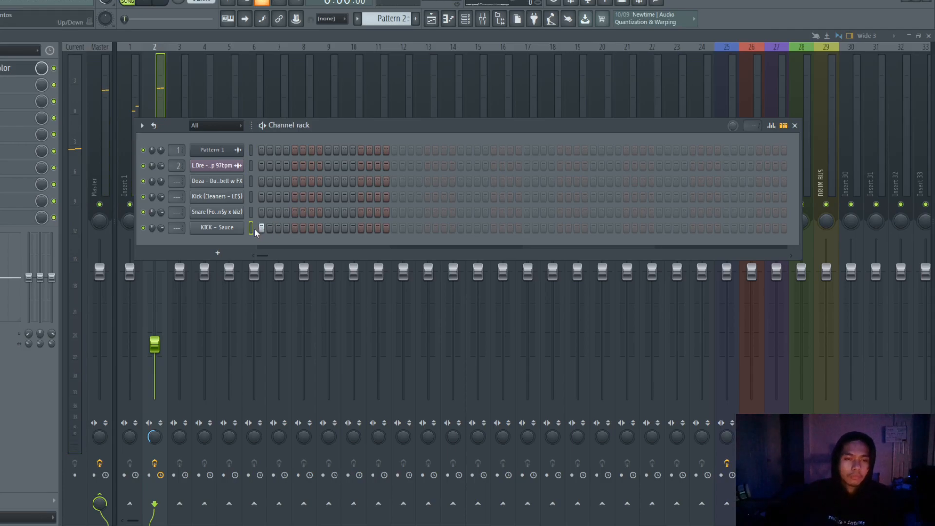
pyautogui.press('space')
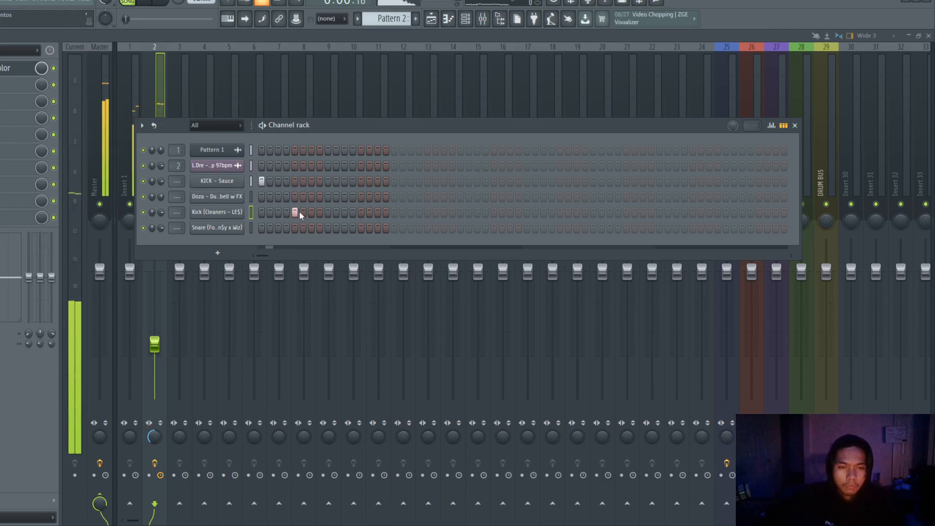
pyautogui.click(272, 216)
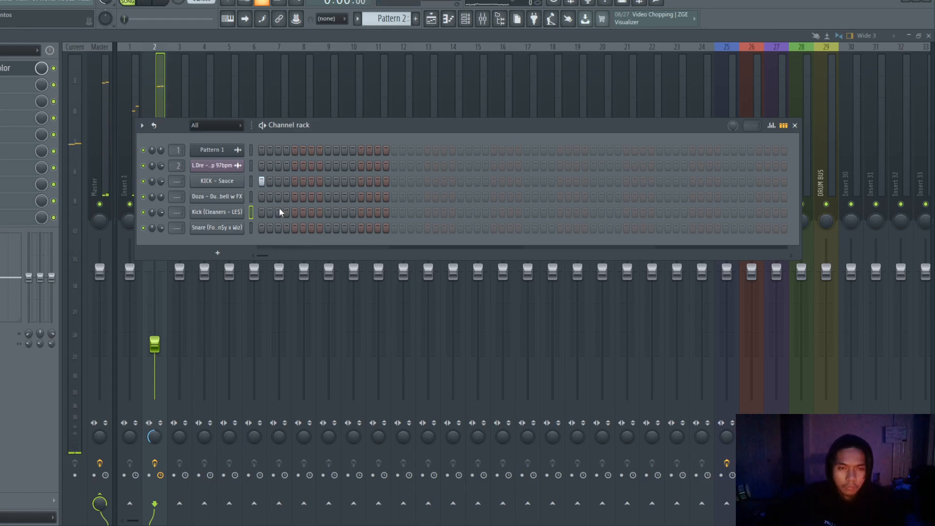
# Step: Add snare hits on steps 5, 10 and 13 and play the pattern back
pyautogui.click(295, 228)
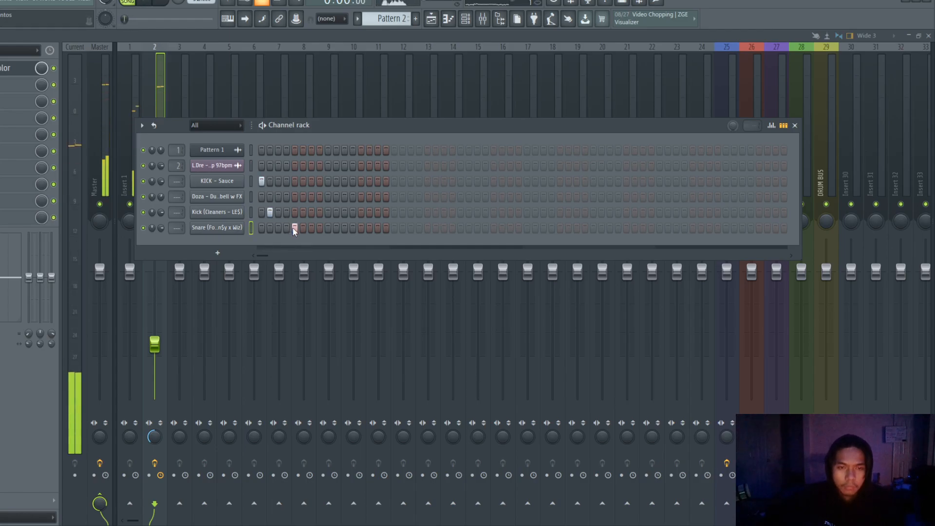
pyautogui.click(344, 230)
pyautogui.press('space')
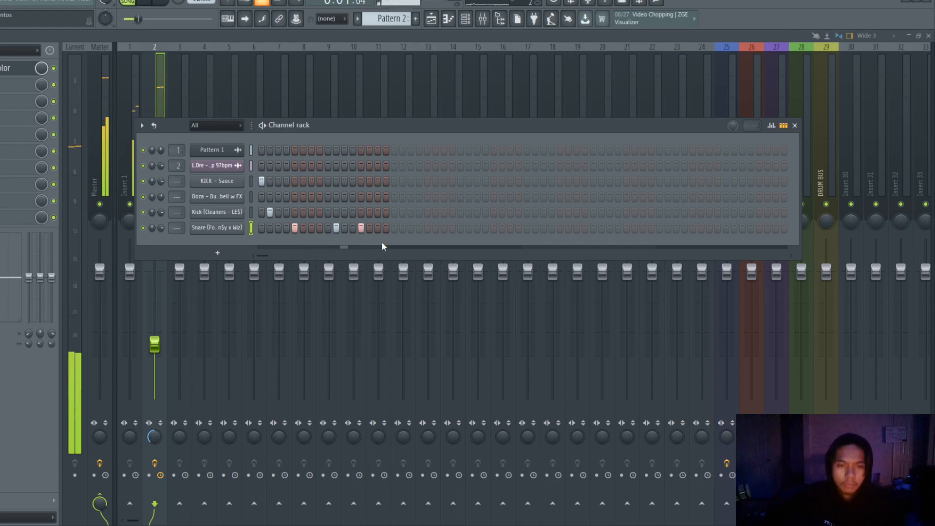
pyautogui.press('space')
# Step: Add KICK - Sauce hits on steps 11 and 17 and Kick (Cleaners - LE$) hits on steps 8 and 14
pyautogui.click(394, 181)
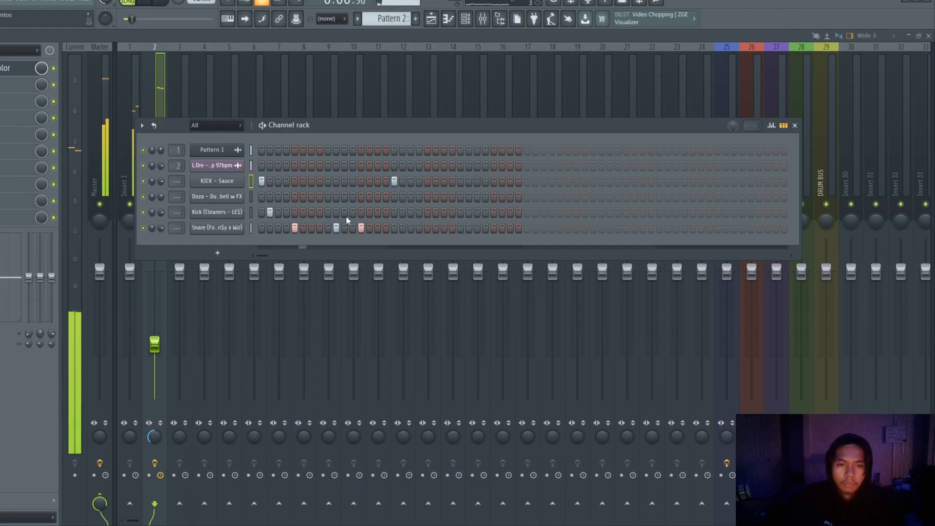
pyautogui.click(320, 213)
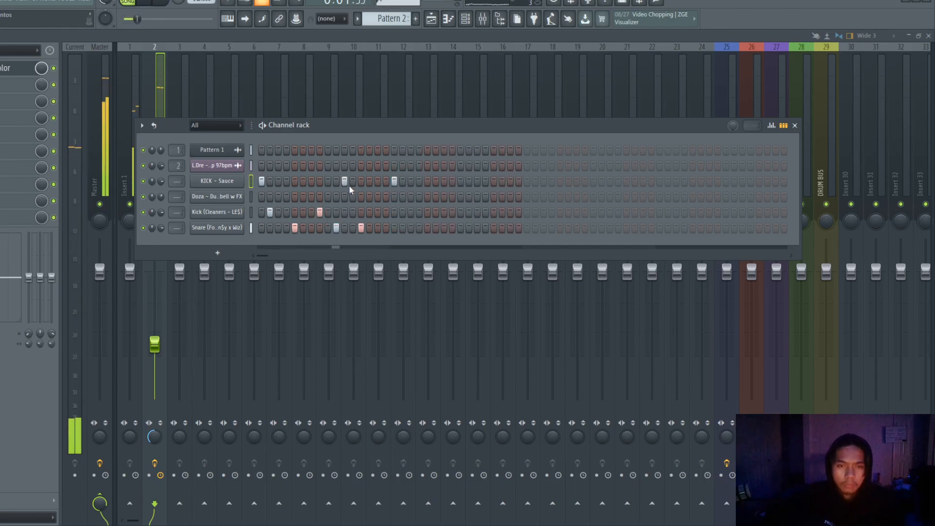
pyautogui.press('space')
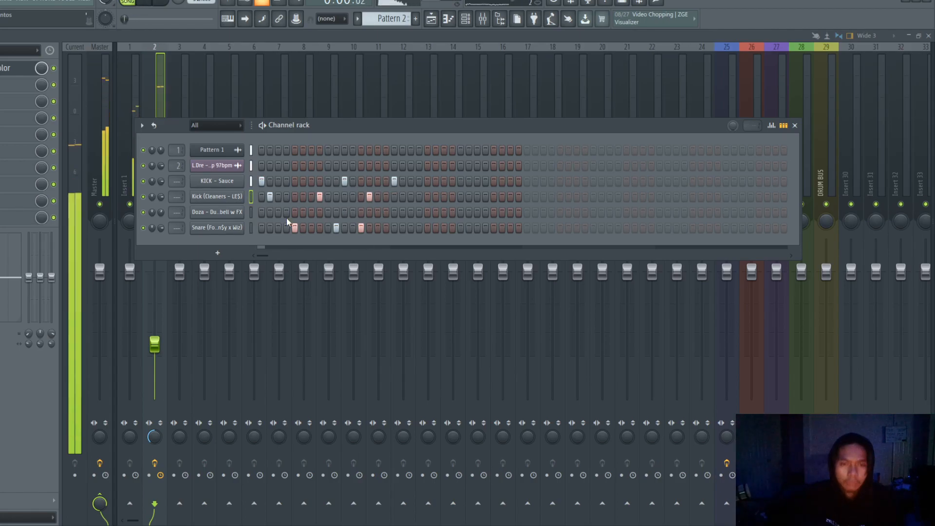
# Step: Add Kick (Cleaners - LE$) hits on steps 11 and 17
pyautogui.click(262, 197)
pyautogui.press('space')
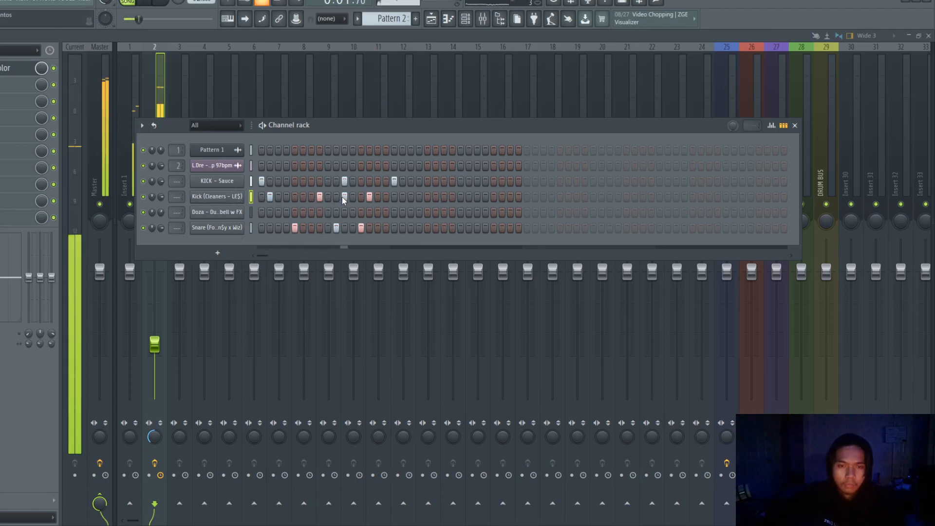
pyautogui.click(394, 197)
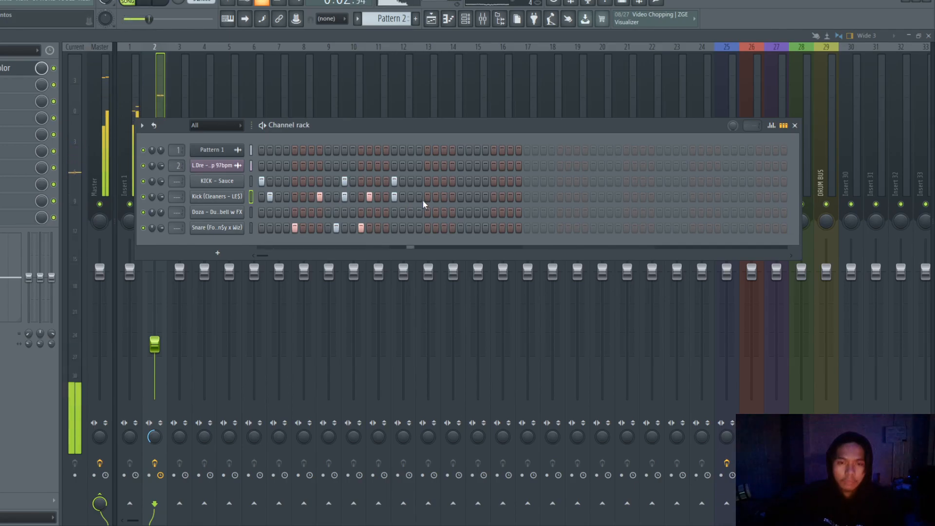
pyautogui.press('space')
# Step: Add a KICK - Sauce hit on step 20 and a snare hit on step 21
pyautogui.click(419, 181)
pyautogui.press('space')
pyautogui.click(428, 214)
pyautogui.click(427, 228)
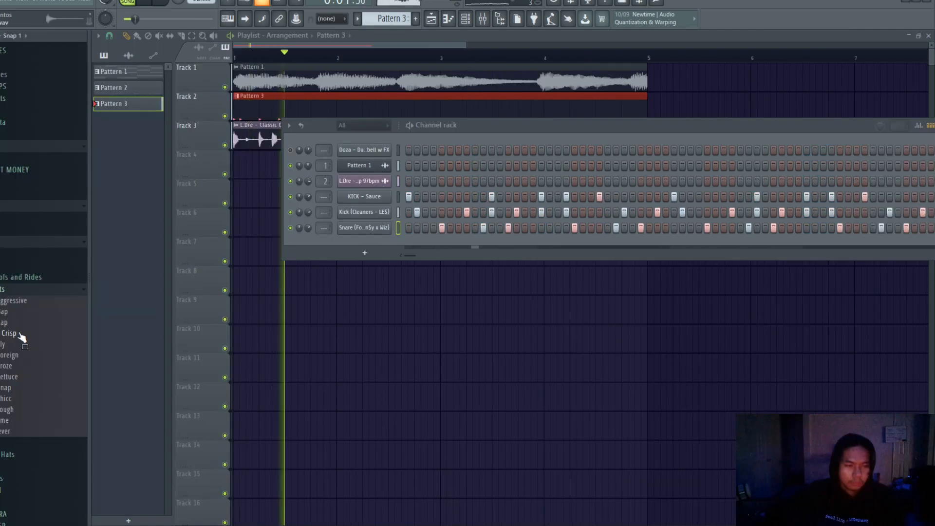
# Step: Audition hi-hat samples in the browser and add HH - Tough to the channel rack below KICK - Sauce
pyautogui.press('Up')
pyautogui.click(20, 362)
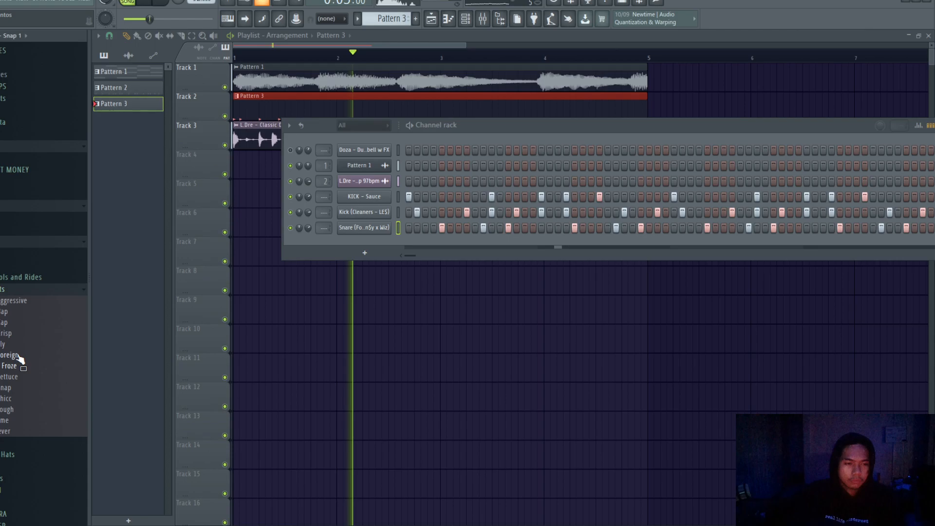
pyautogui.click(15, 419)
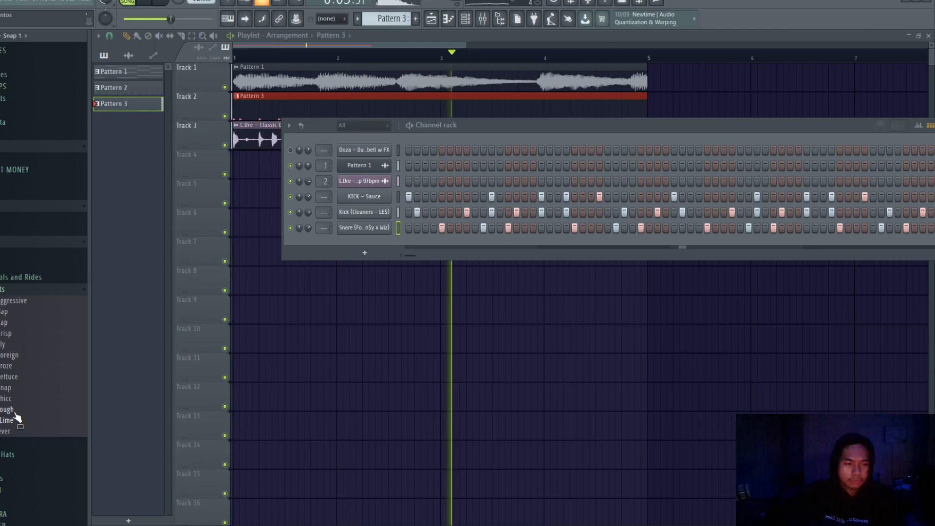
pyautogui.moveTo(15, 419); pyautogui.dragTo(231, 205)
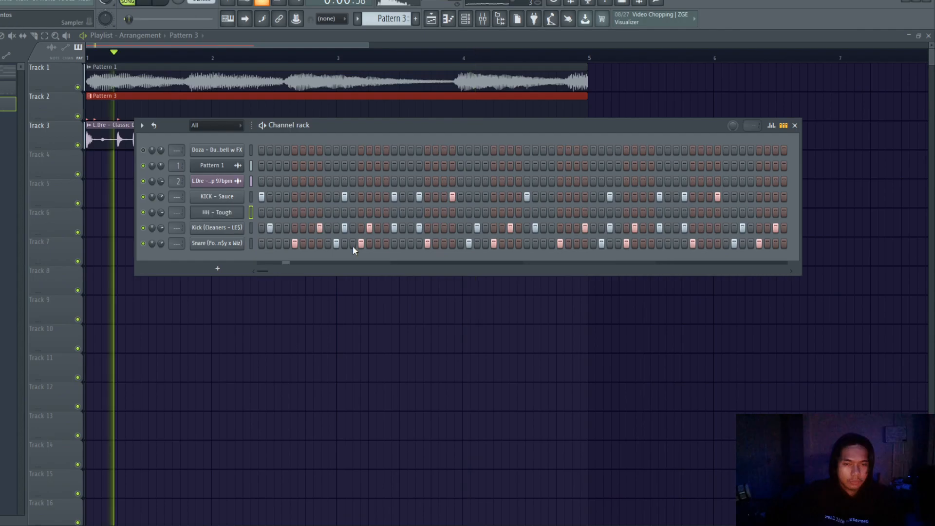
# Step: Fill the HH - Tough channel with hits on every second step and open its sampler's miscellaneous settings
pyautogui.click(234, 213)
pyautogui.click(277, 209)
pyautogui.click(273, 228)
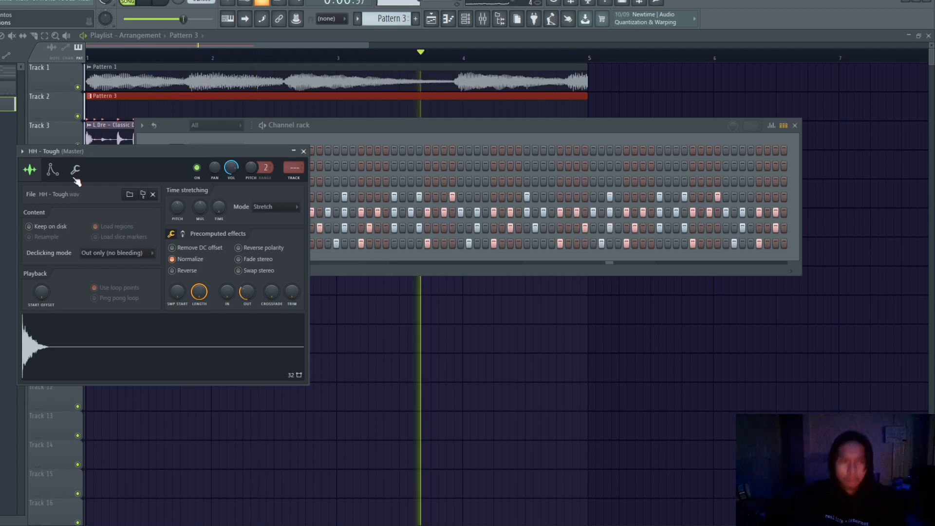
pyautogui.click(75, 170)
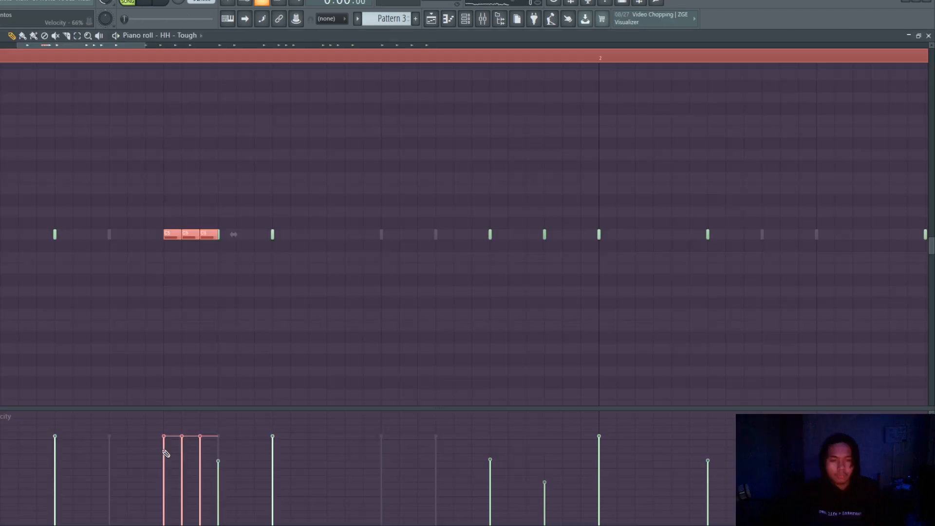
# Step: Lower the velocities of the three rapid C5 hi-hat roll notes in a descending slope and deselect them
pyautogui.moveTo(163, 458); pyautogui.dragTo(218, 475)
pyautogui.press('space')
pyautogui.scroll(-3, 195, 336)
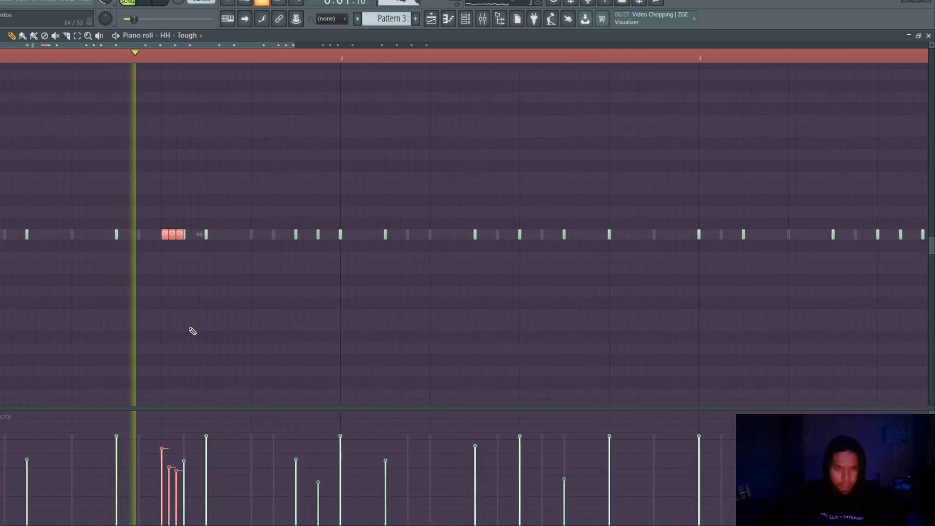
pyautogui.click(256, 279)
pyautogui.press('space')
pyautogui.rightClick(258, 279)
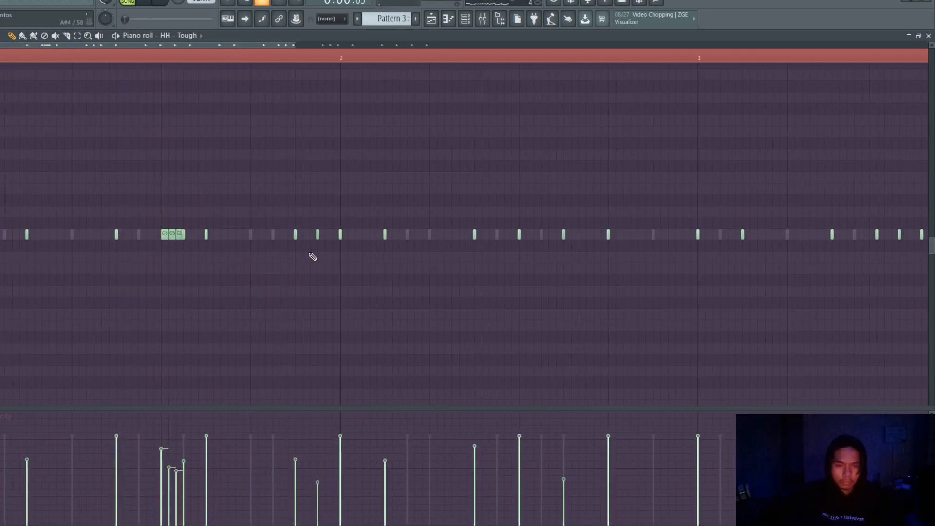
# Step: Add a lower-pitched F4 hi-hat note just before bar 2 and reduce its velocity slightly
pyautogui.scroll(2, 307, 248)
pyautogui.press('space')
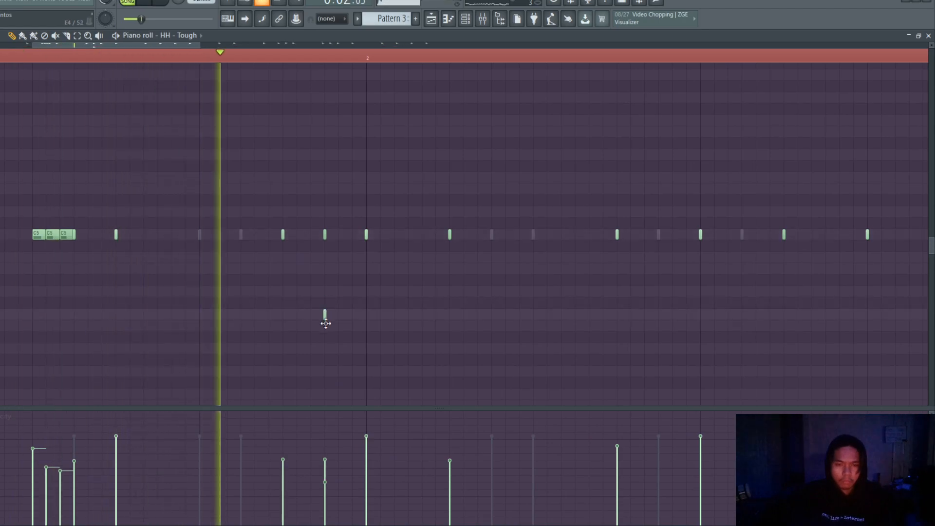
pyautogui.scroll(-2, 323, 317)
pyautogui.click(312, 314)
pyautogui.scroll(-2, 312, 322)
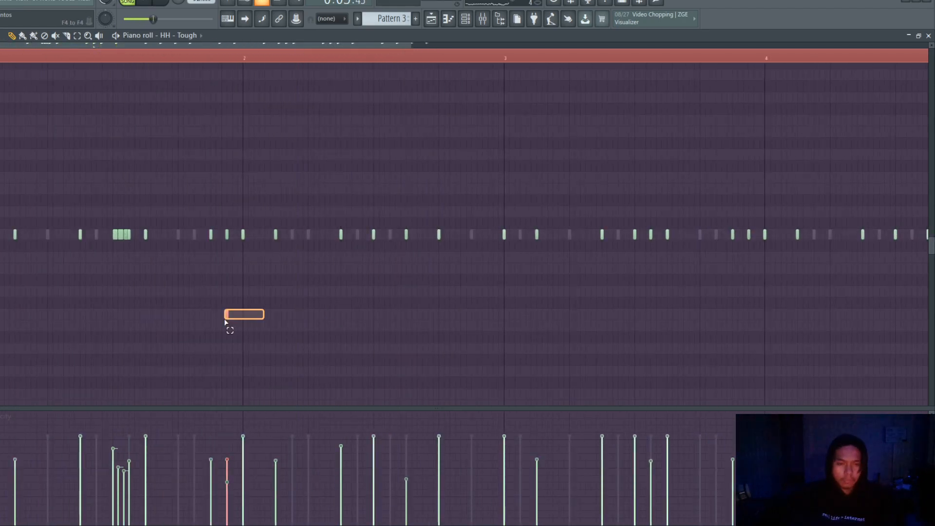
pyautogui.moveTo(237, 484); pyautogui.dragTo(236, 468)
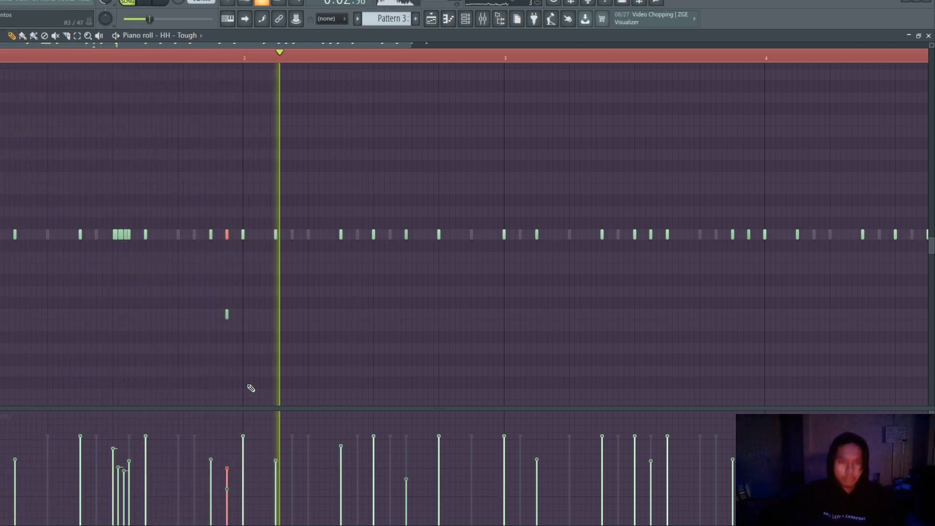
# Step: Add two F4 hi-hat notes early in bar 1 and play the hi-hat pattern back
pyautogui.press('space')
pyautogui.press('space')
pyautogui.press('space')
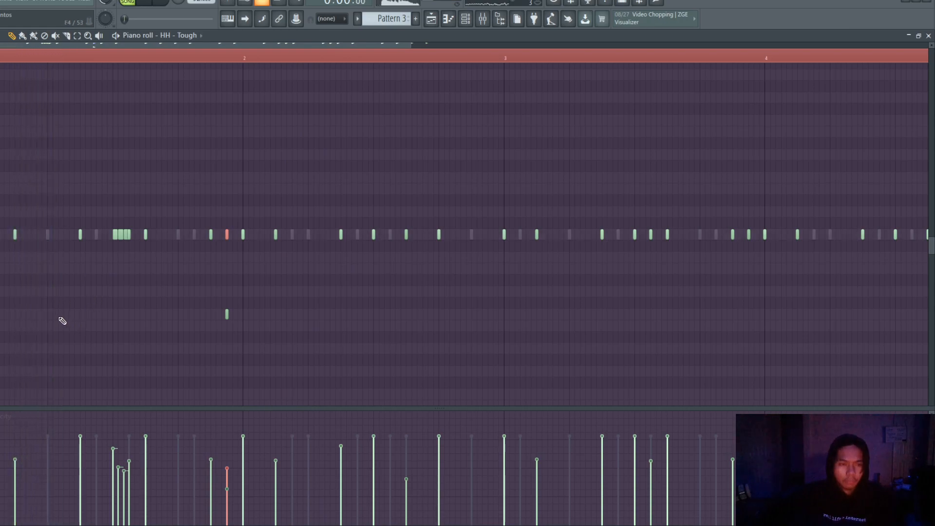
pyautogui.press('space')
pyautogui.press('space')
pyautogui.click(14, 315)
pyautogui.press('space')
pyautogui.press('space')
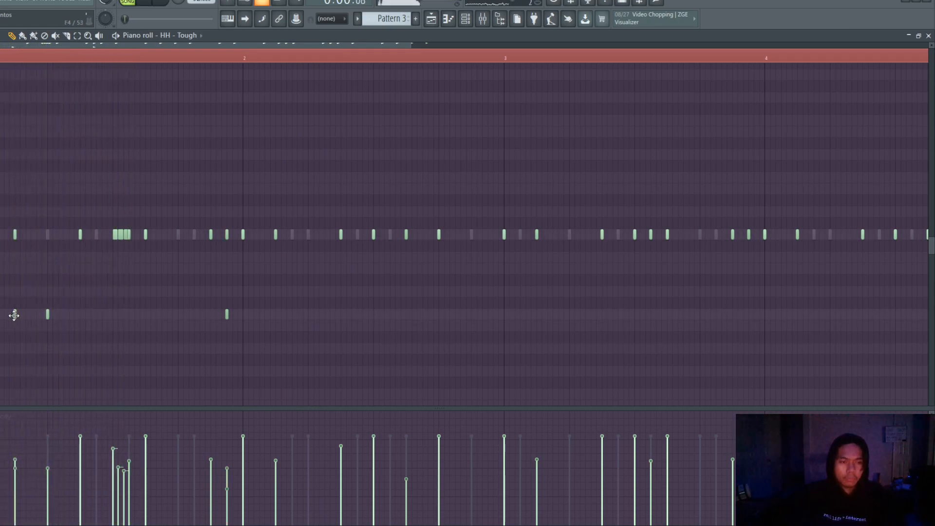
pyautogui.press('space')
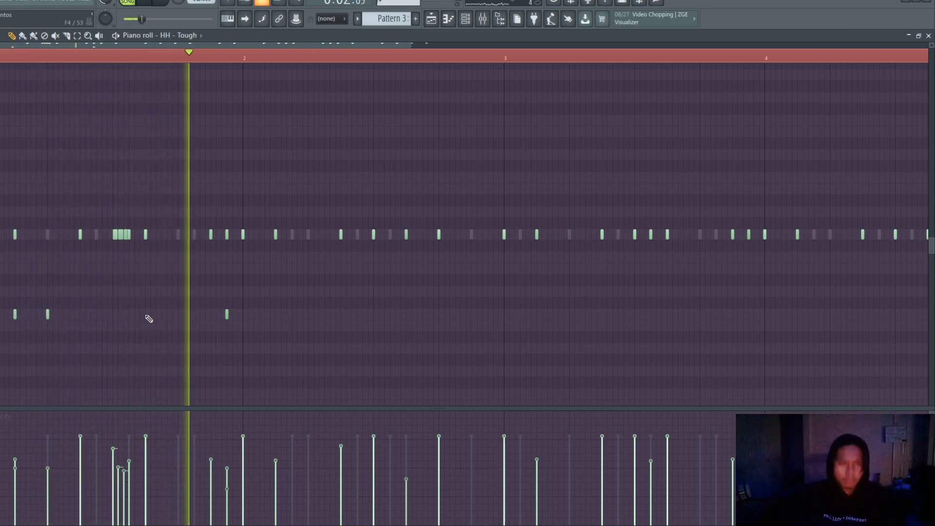
# Step: Add four lower-pitched F4 hi-hat notes across bar 2, playing the pattern back to check them
pyautogui.scroll(-2, 347, 288)
pyautogui.press('space')
pyautogui.click(299, 314)
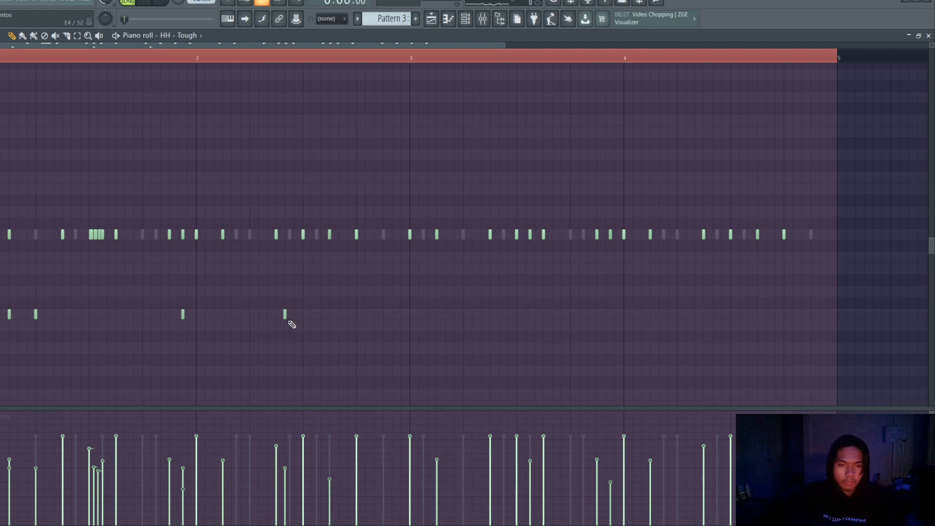
pyautogui.scroll(2, 295, 322)
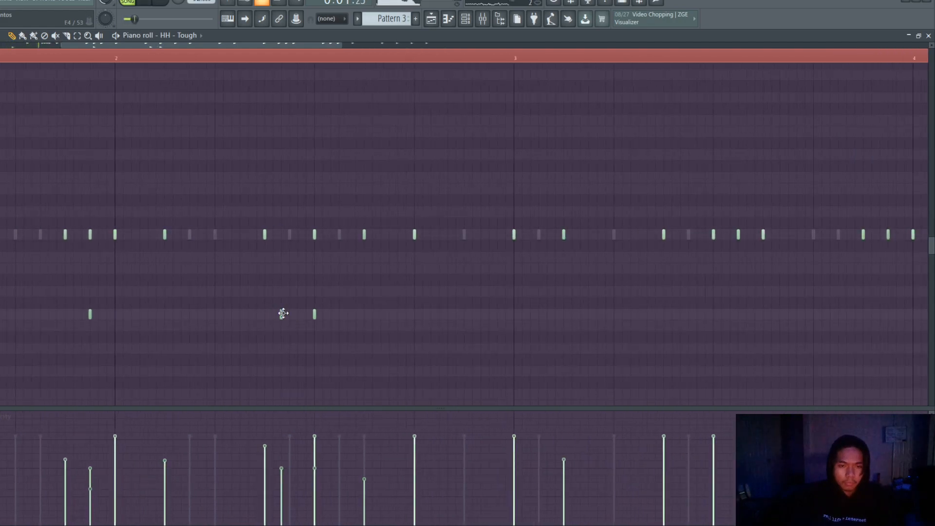
pyautogui.press('space')
pyautogui.scroll(-2, 290, 320)
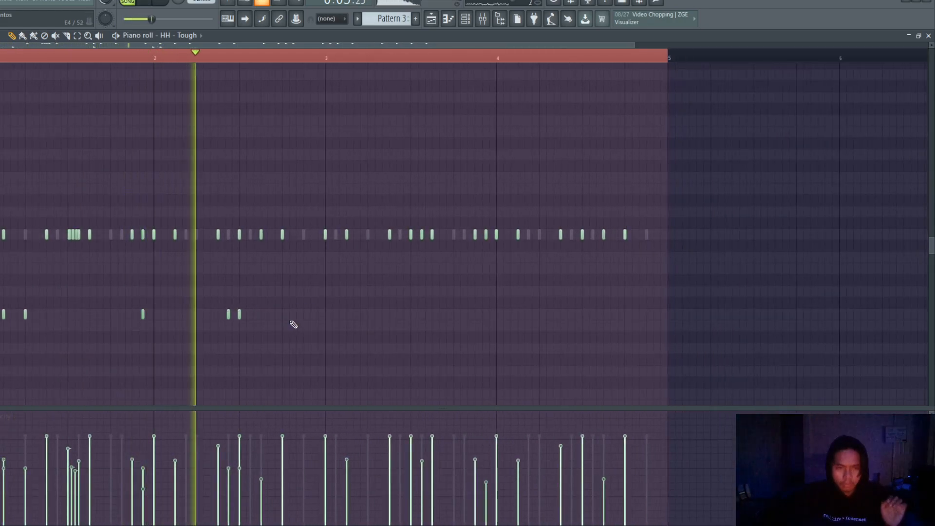
pyautogui.click(303, 314)
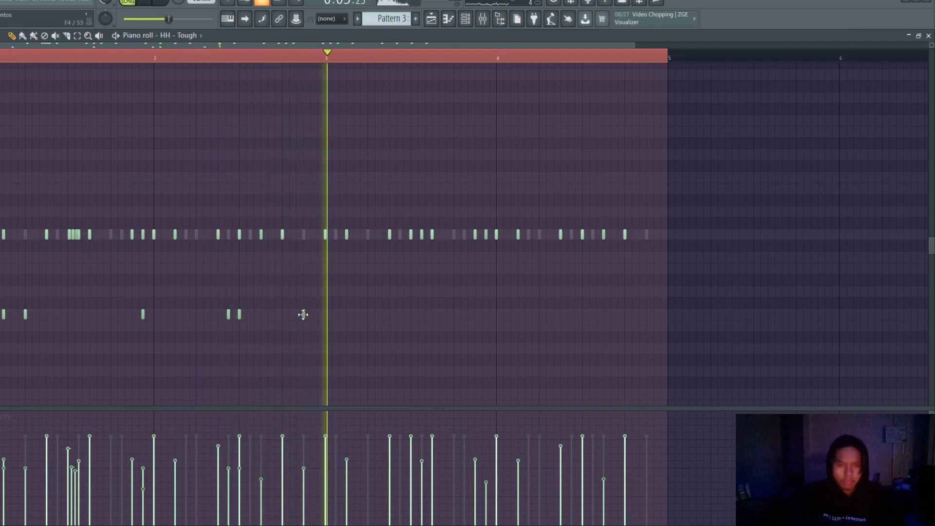
# Step: Replace the hi-hat notes in bars 3 and 4 with a duplicate of the notes in bars 1 and 2
pyautogui.moveTo(654, 219); pyautogui.dragTo(4, 341)
pyautogui.press('Delete')
pyautogui.hotkey('ctrl', 'b')
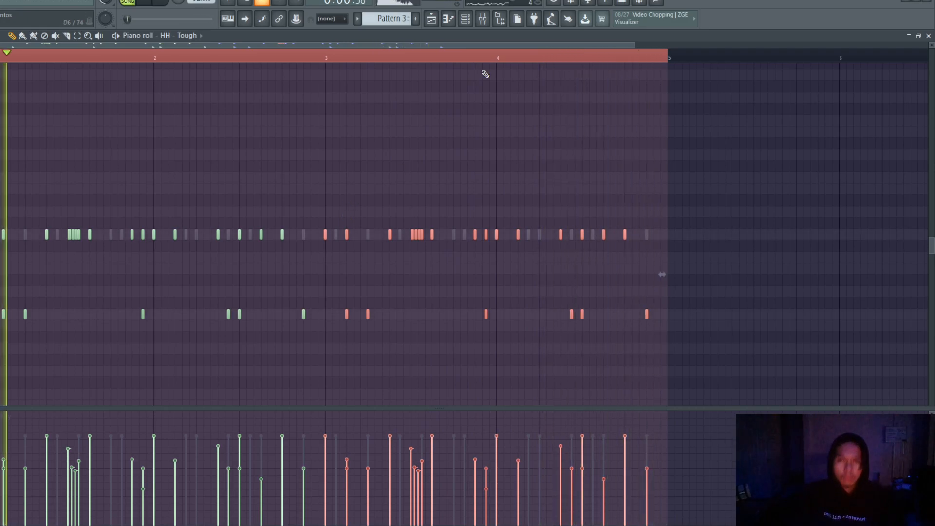
# Step: Open the Classic Drum Loop 97bpm channel's settings from the channel rack and enable Normalize
pyautogui.click(466, 21)
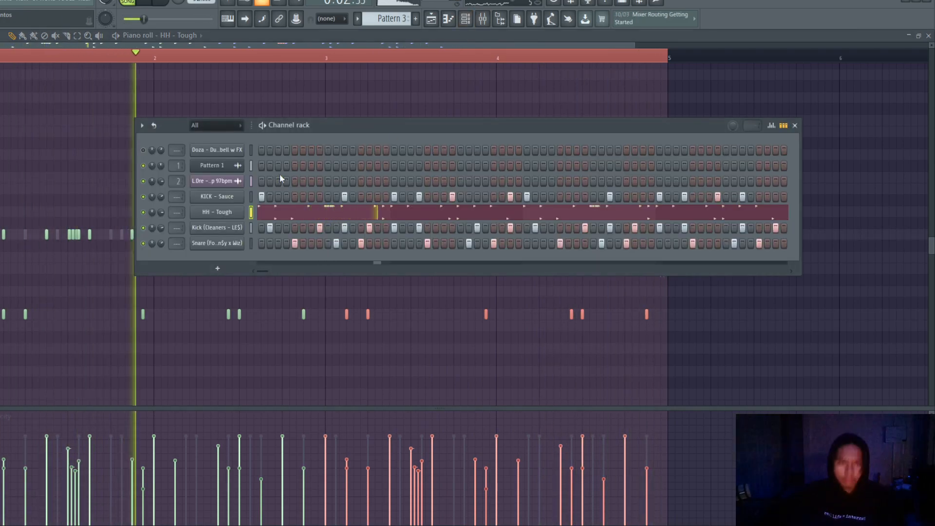
pyautogui.click(217, 181)
pyautogui.click(170, 332)
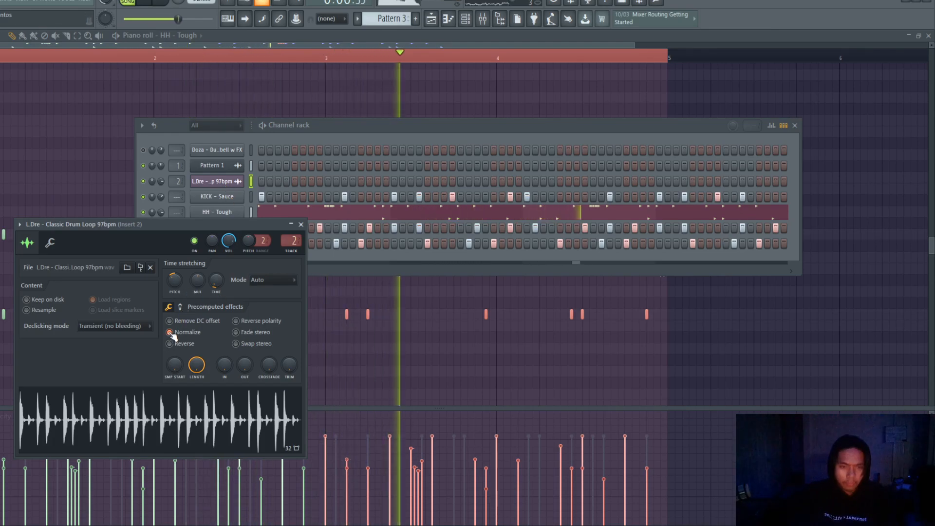
pyautogui.click(180, 307)
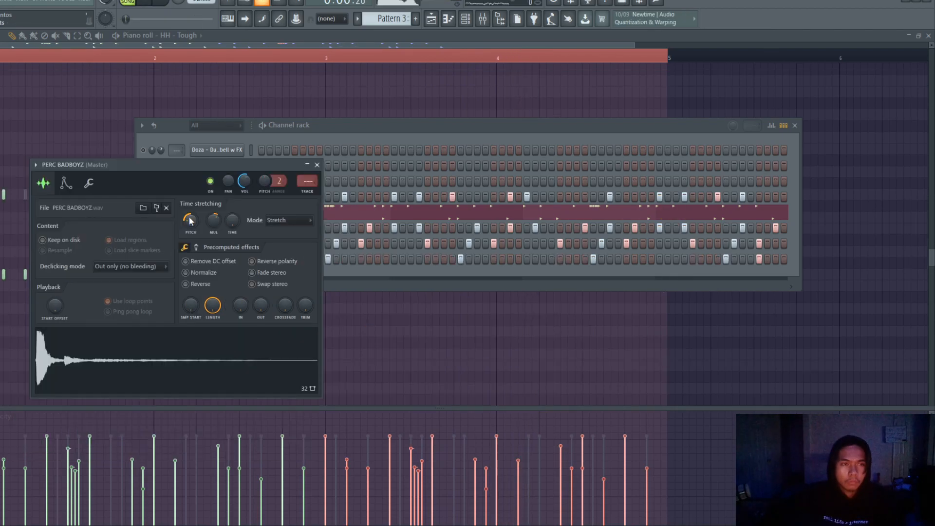
# Step: Adjust the PERC BADBOYZ sampler's pitch, pan and volume against the playing beat and close its settings
pyautogui.press('space')
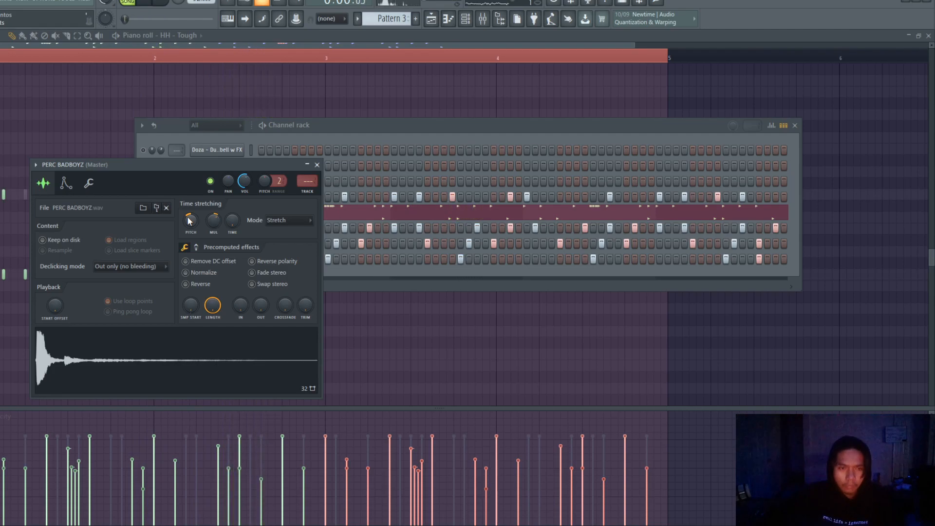
pyautogui.press('space')
pyautogui.press('space')
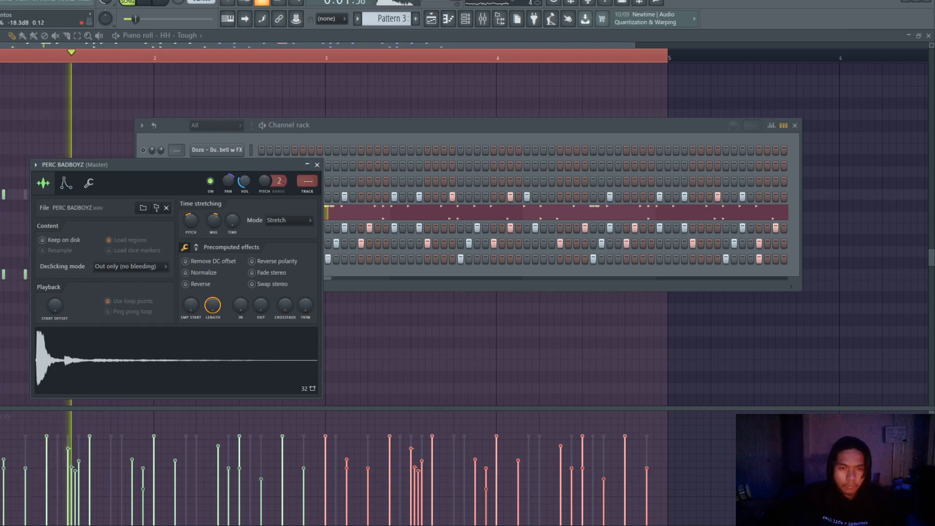
pyautogui.click(318, 165)
# Step: Add the AW - Da Baby (808) channel with hits matching the KICK - Sauce pattern and open it in the piano roll
pyautogui.press('space')
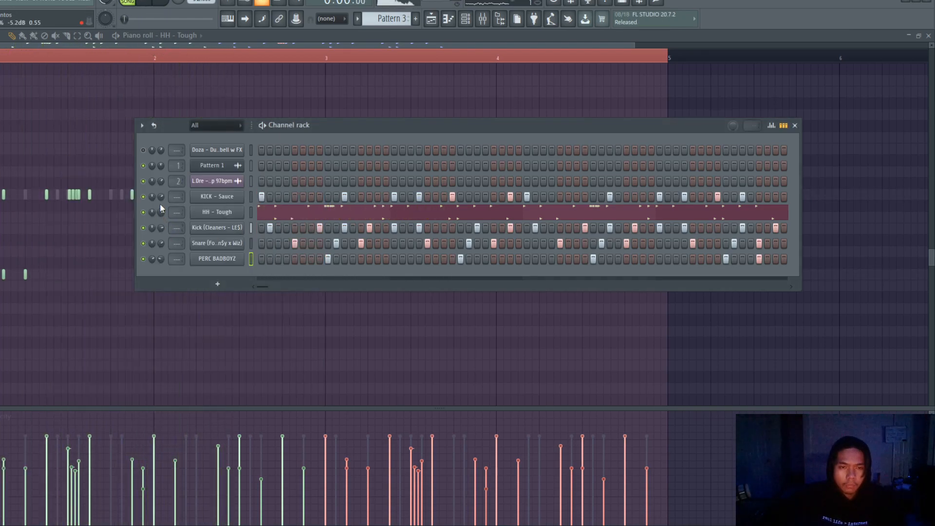
pyautogui.press('space')
pyautogui.press('space')
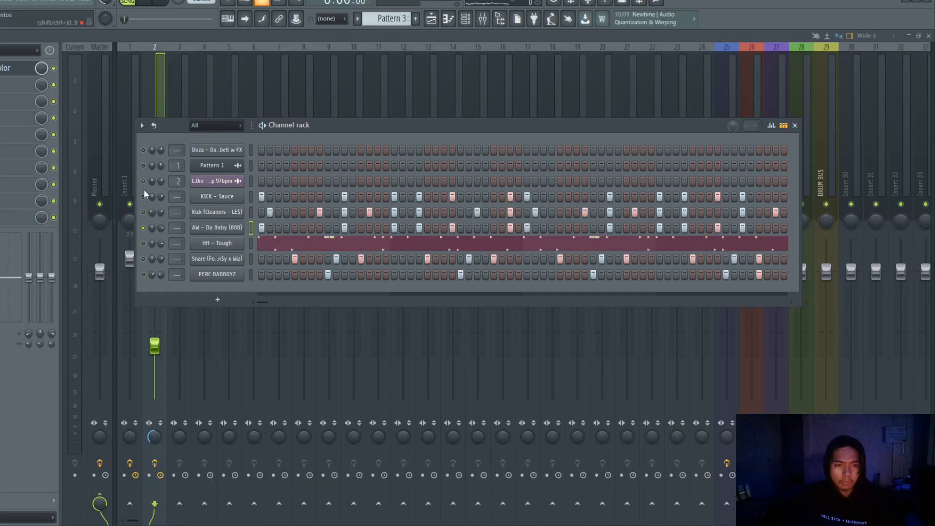
pyautogui.press('space')
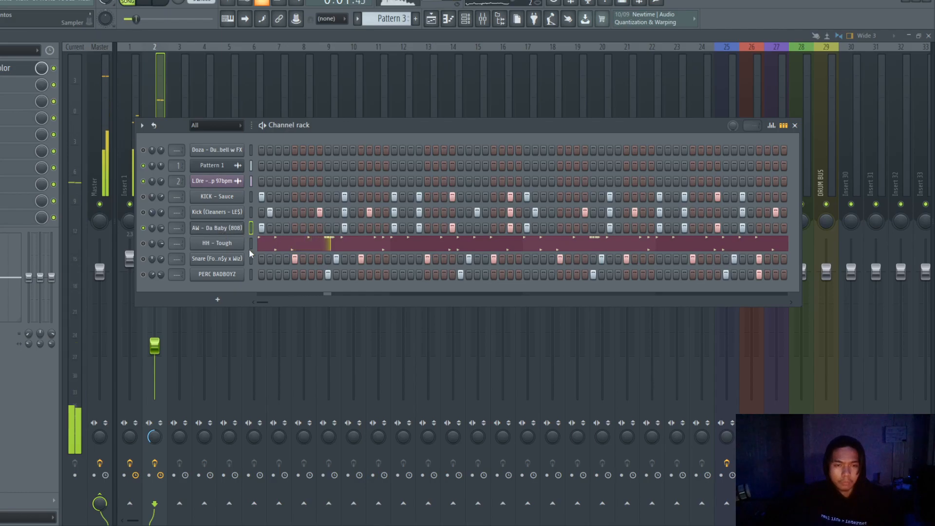
pyautogui.rightClick(229, 227)
pyautogui.click(262, 229)
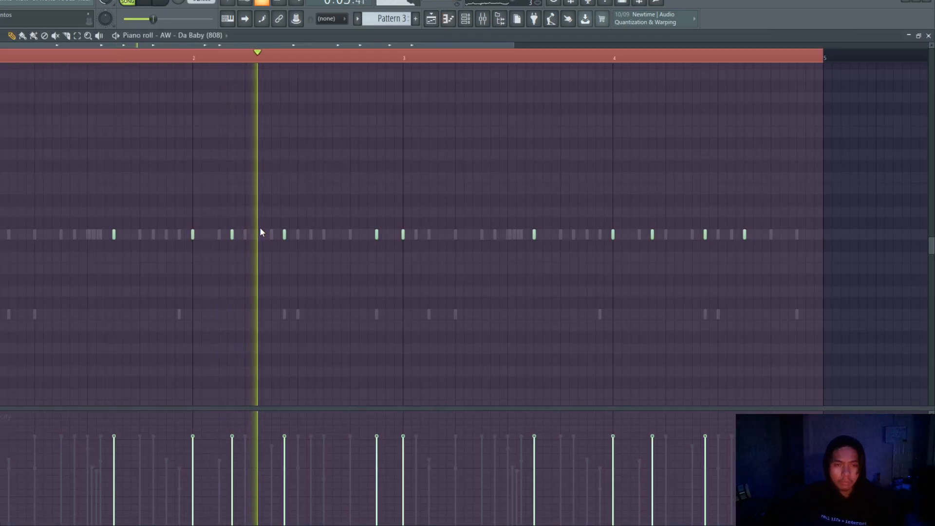
# Step: Add a C5 808 note just before the mid-bar 2 hit and play the pattern back
pyautogui.press('space')
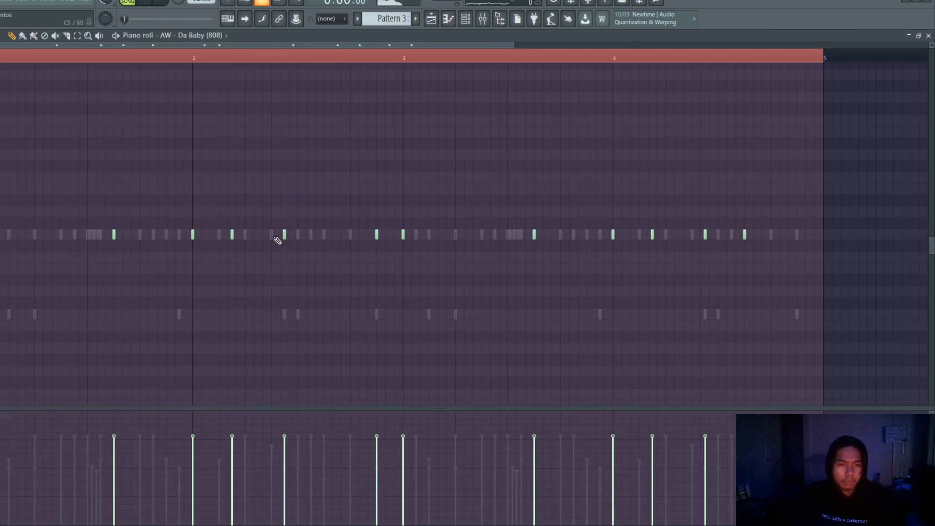
pyautogui.click(274, 236)
pyautogui.press('space')
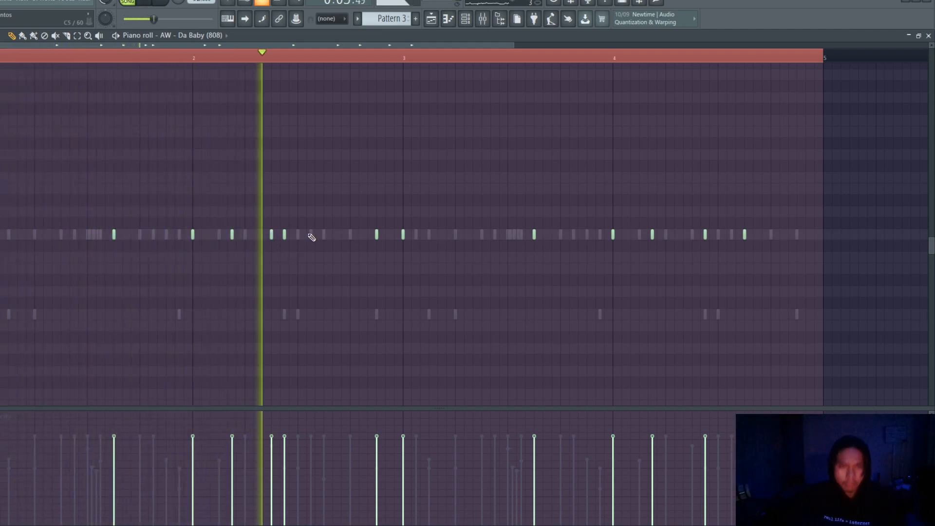
pyautogui.press('space')
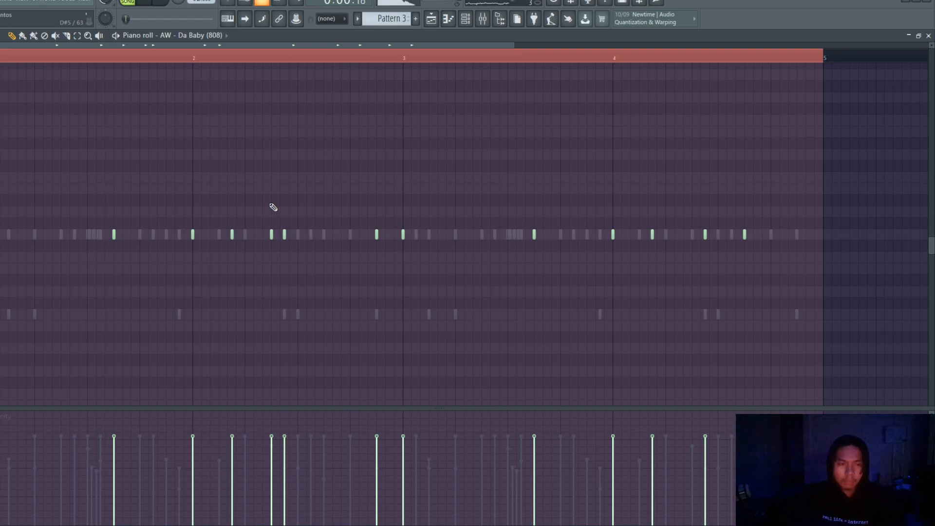
# Step: Transpose all the 808 notes up an octave and further by semitones to G6
pyautogui.hotkey('ctrl', 'Up')
pyautogui.hotkey('shift', 'Up')
pyautogui.hotkey('shift', 'Up')
pyautogui.hotkey('shift', 'Up')
pyautogui.hotkey('shift', 'Up')
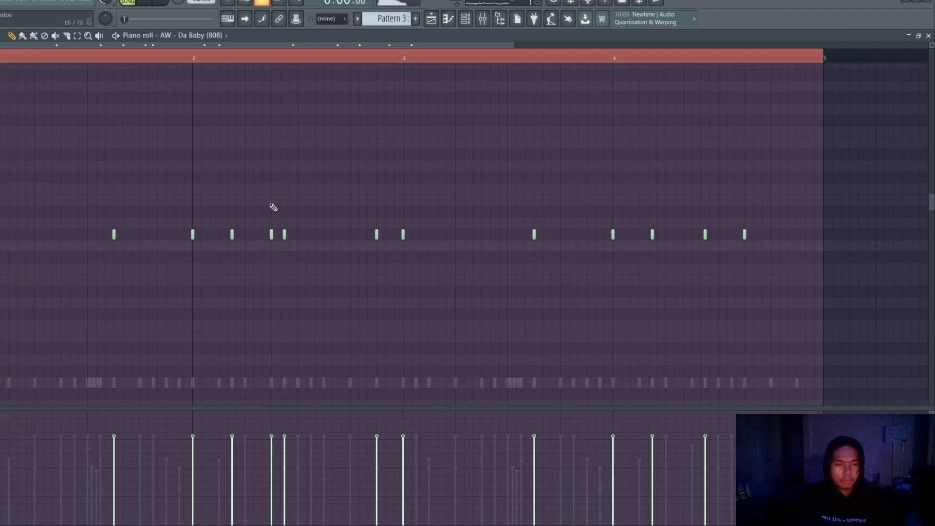
pyautogui.hotkey('shift', 'Up')
pyautogui.hotkey('shift', 'Up')
pyautogui.hotkey('shift', 'Up')
pyautogui.hotkey('shift', 'Up')
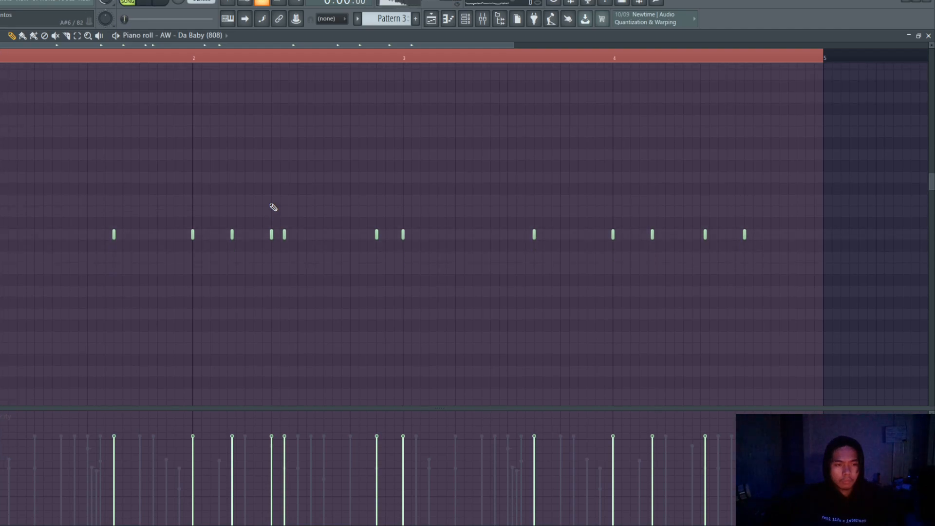
# Step: Nudge all the 808 notes up and down by semitones around G6, playing the pattern to compare pitches
pyautogui.press('space')
pyautogui.press('space')
pyautogui.hotkey('shift', 'Up')
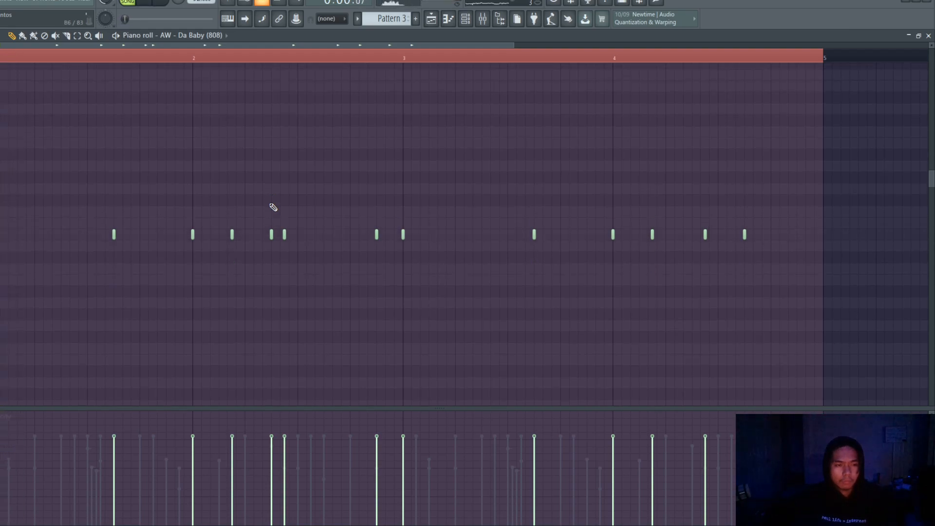
pyautogui.hotkey('shift', 'Down')
pyautogui.press('space')
pyautogui.hotkey('shift', 'Down')
pyautogui.press('space')
pyautogui.press('space')
pyautogui.press('space')
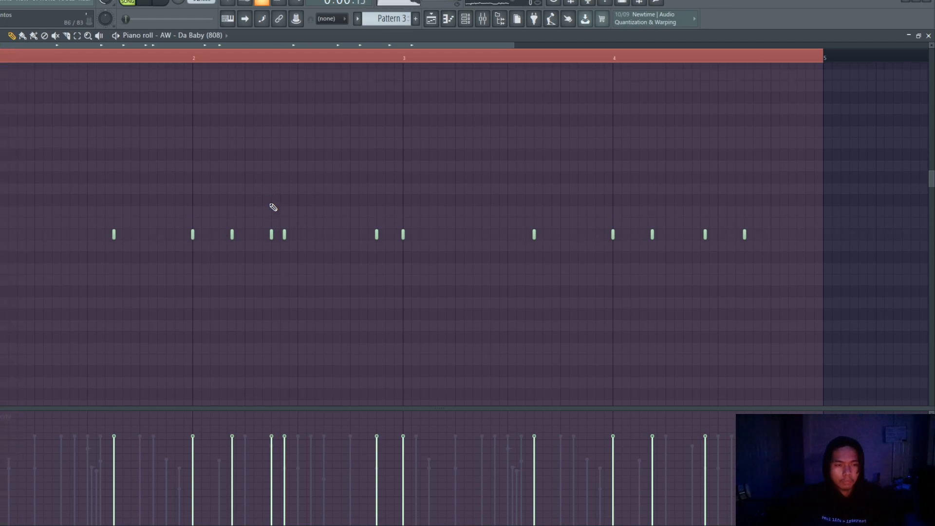
# Step: Audition the high 808 line against the sample and bring all its notes down to A5
pyautogui.press('space')
pyautogui.press('space')
pyautogui.press('space')
pyautogui.press('space')
pyautogui.press('space')
pyautogui.press('space')
pyautogui.press('space')
pyautogui.press('space')
pyautogui.press('space')
pyautogui.press('space')
pyautogui.hotkey('ctrl', 'Down')
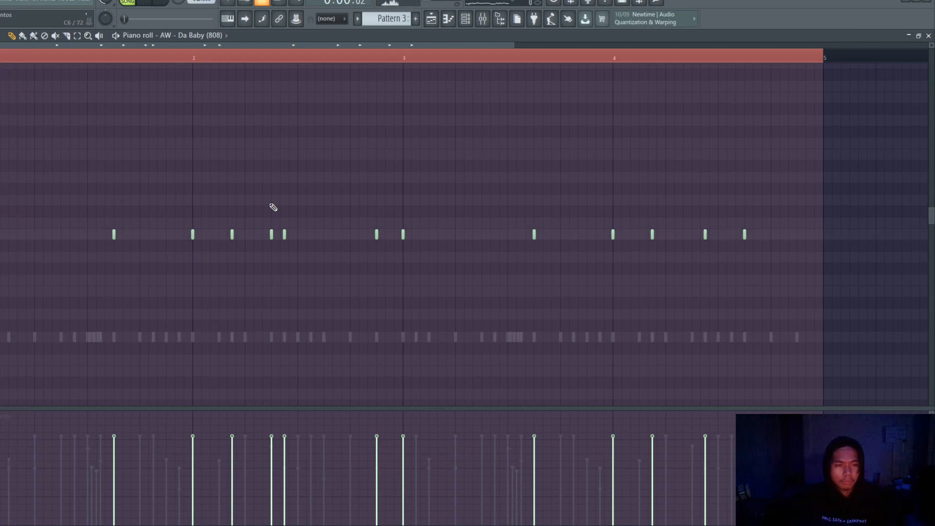
# Step: Play the pattern repeatedly to check how the 808 at A5 fits the sample
pyautogui.press('space')
pyautogui.press('space')
pyautogui.press('space')
pyautogui.press('space')
pyautogui.press('space')
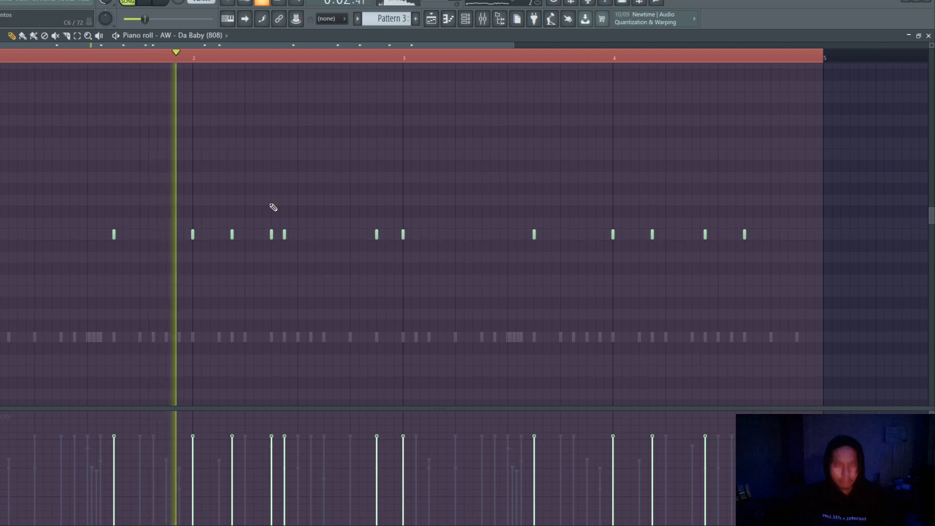
pyautogui.press('space')
pyautogui.press('space')
# Step: Re-pitch the individual 808 notes into a bassline using D5, E5, F#5 and G5, with extra notes in bar 4
pyautogui.moveTo(89, 218); pyautogui.dragTo(123, 240)
pyautogui.press('space')
pyautogui.press('space')
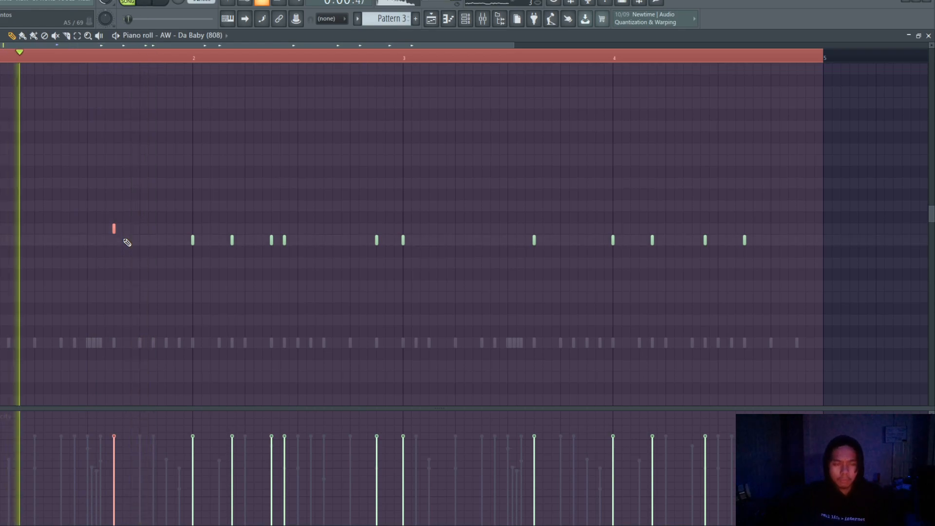
pyautogui.press('space')
pyautogui.click(191, 236)
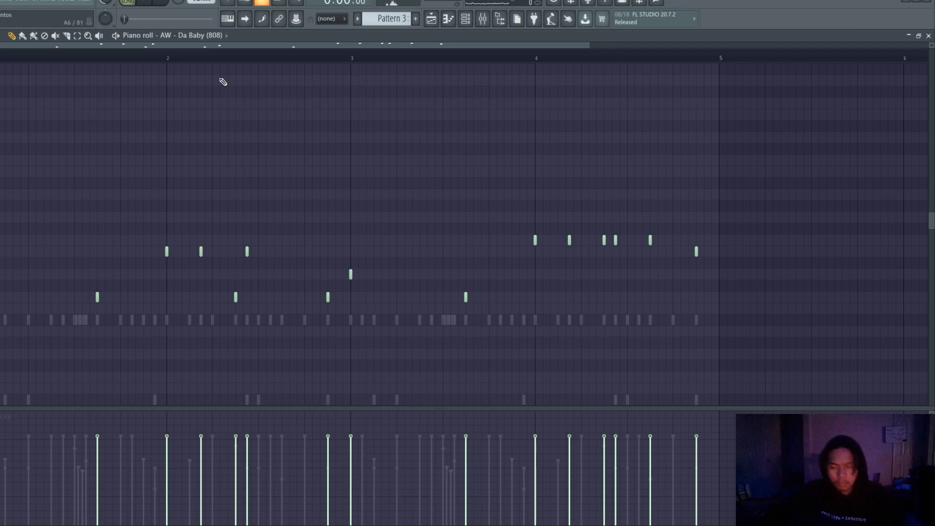
# Step: Play the 808 bassline and lower the first of the two close G5 notes in bar 4 to D5
pyautogui.press('space')
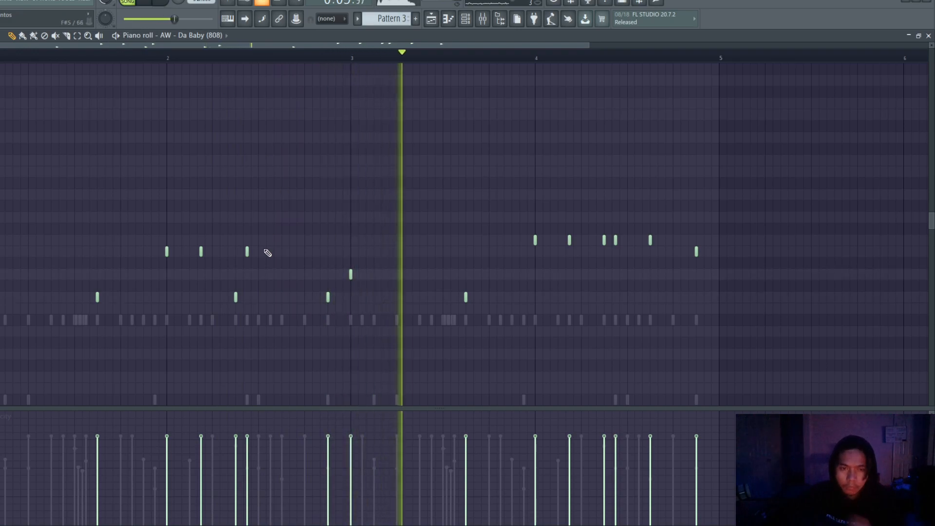
pyautogui.scroll(5, 249, 265)
pyautogui.scroll(-6, 253, 263)
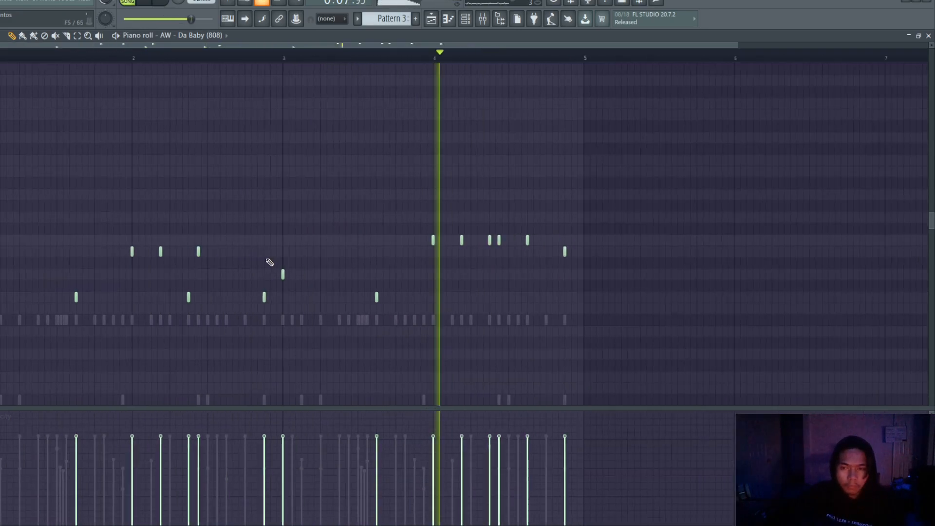
pyautogui.scroll(3, 502, 283)
pyautogui.scroll(-2, 503, 283)
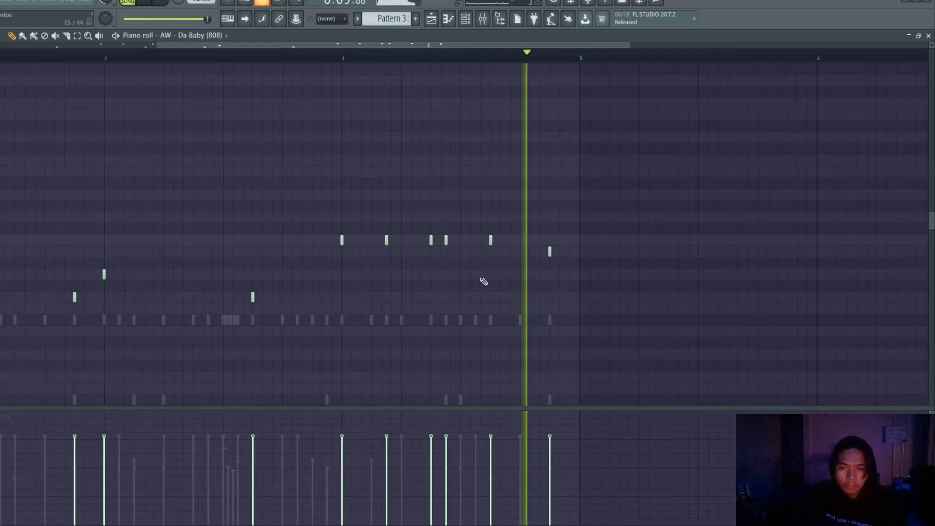
pyautogui.scroll(-3, 335, 271)
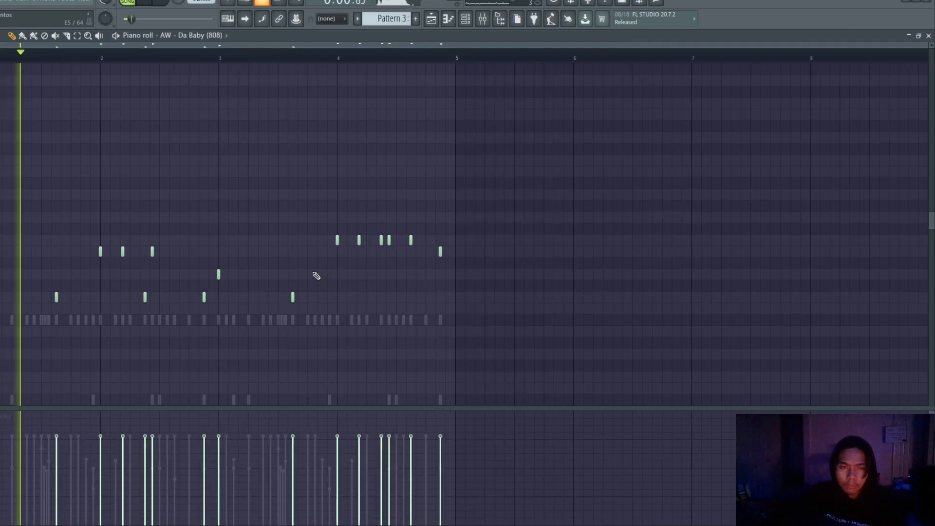
pyautogui.scroll(5, 374, 248)
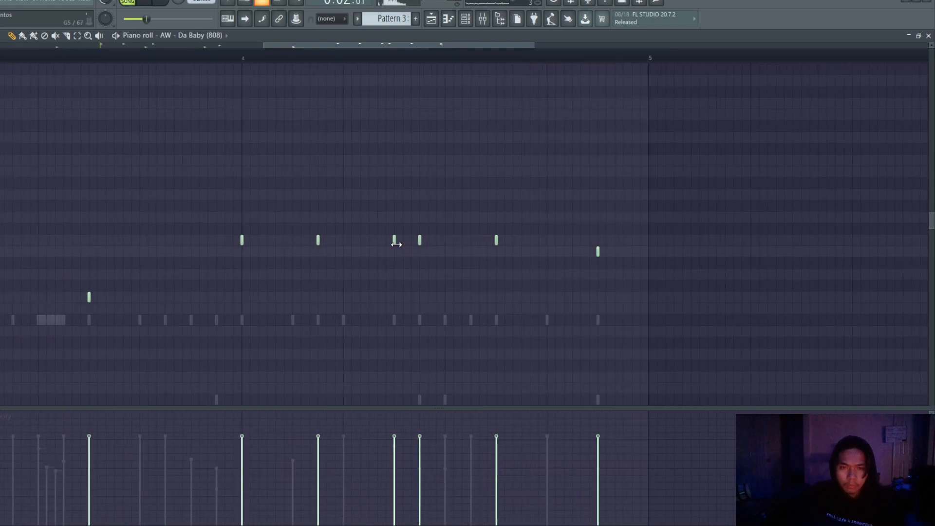
pyautogui.moveTo(397, 244); pyautogui.dragTo(392, 305)
# Step: Set the 808 note just before bar 3 to E5 and the one on bar 3 to D5, and open the mixer
pyautogui.scroll(-4, 394, 291)
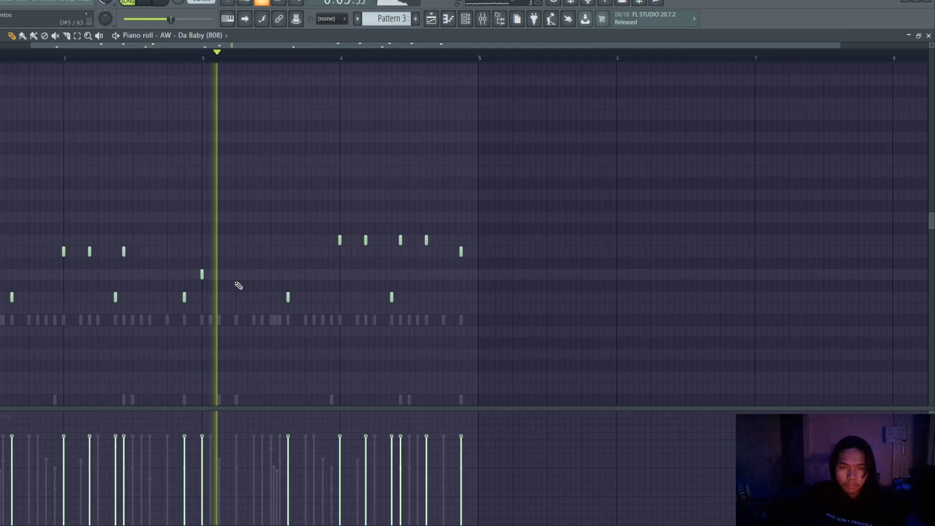
pyautogui.scroll(-1, 289, 287)
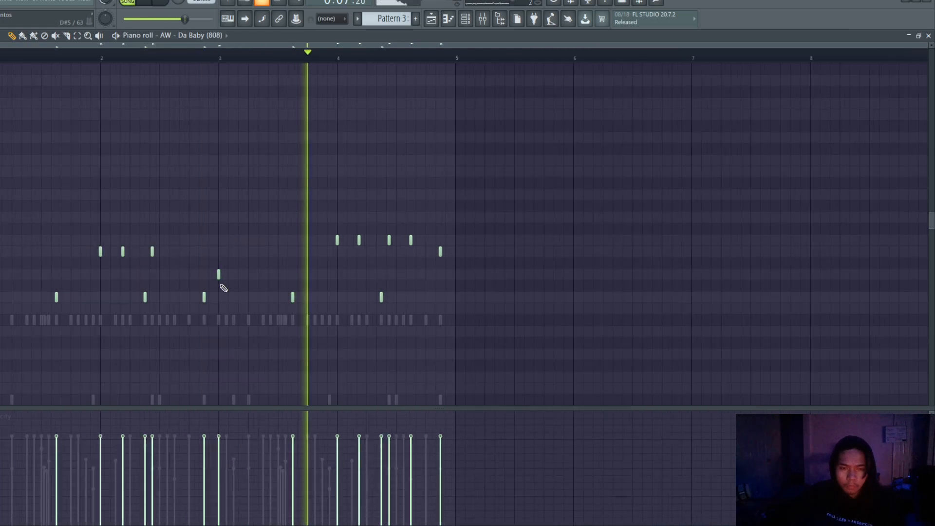
pyautogui.scroll(5, 195, 304)
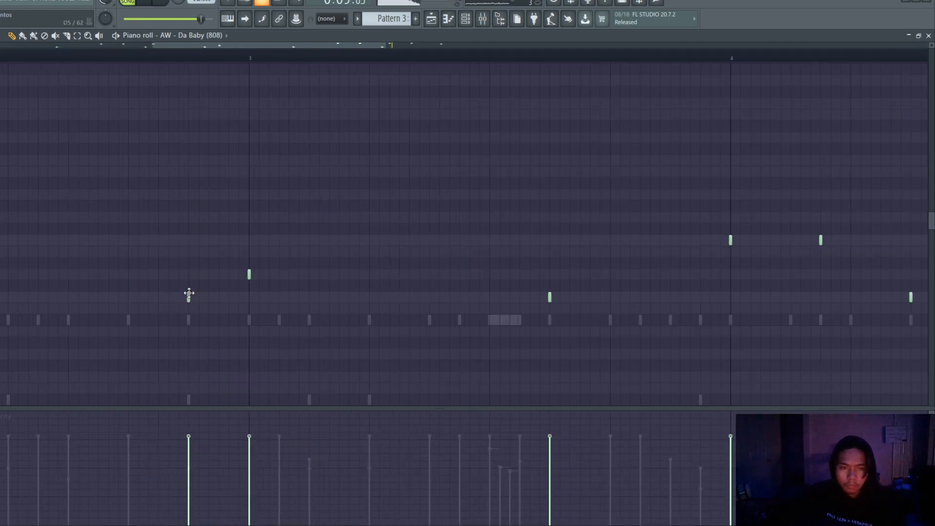
pyautogui.scroll(-5, 248, 306)
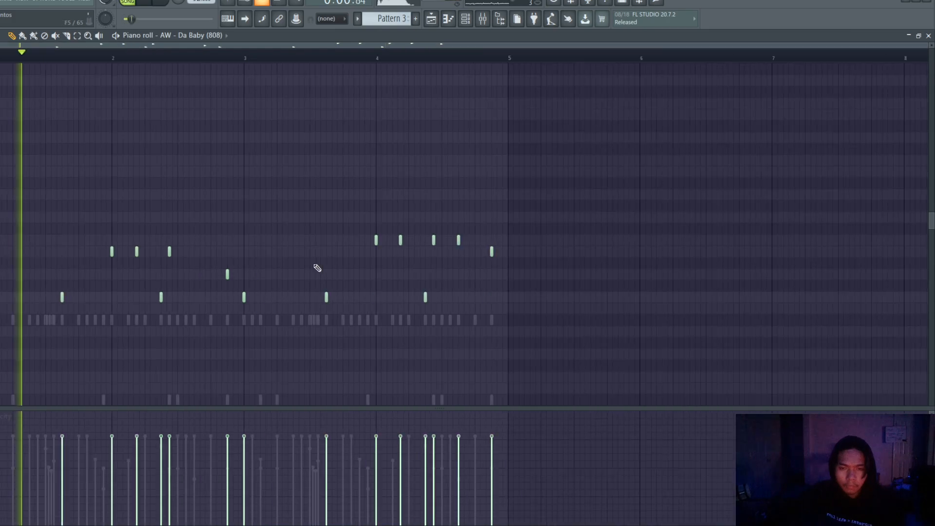
pyautogui.press('F9')
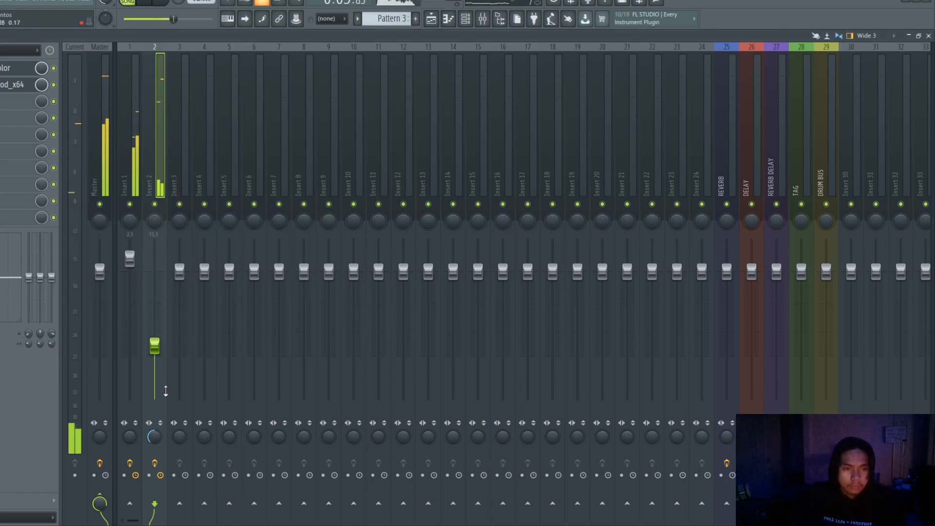
# Step: Route mixer Insert 2 to the REVERB track and lower the faders of both tracks
pyautogui.moveTo(155, 349); pyautogui.dragTo(156, 370)
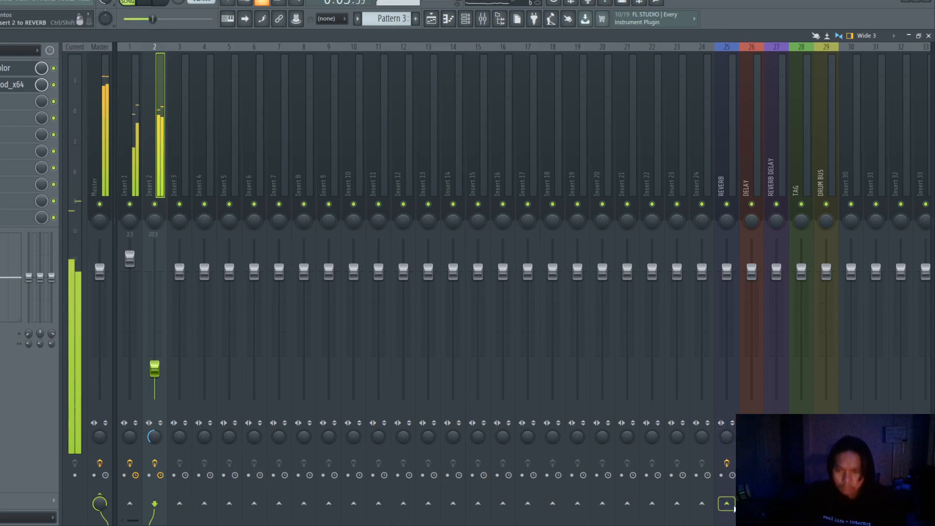
pyautogui.click(727, 503)
pyautogui.moveTo(727, 272); pyautogui.dragTo(727, 314)
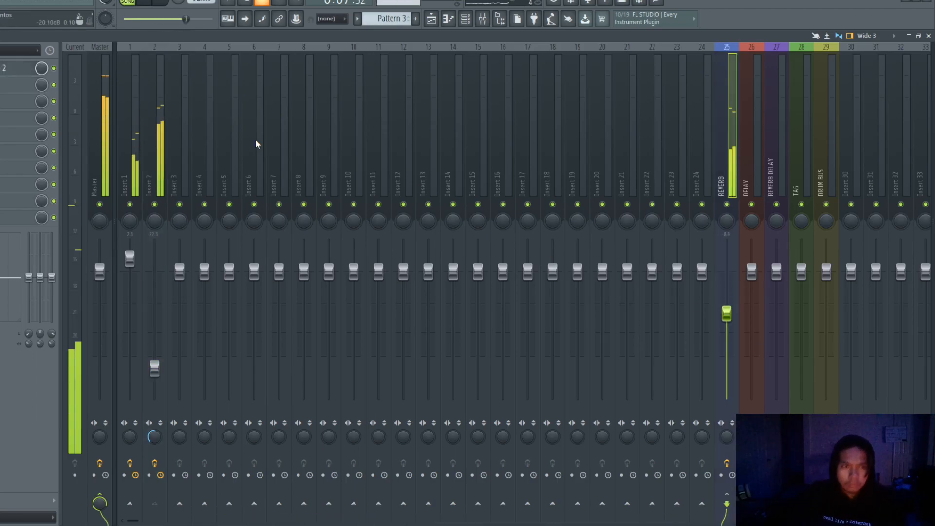
# Step: On the REVERB track's Fruity Reeverb 2, raise the low cut and wet level and lower the dry level
pyautogui.click(4, 69)
pyautogui.moveTo(104, 212); pyautogui.dragTo(104, 197)
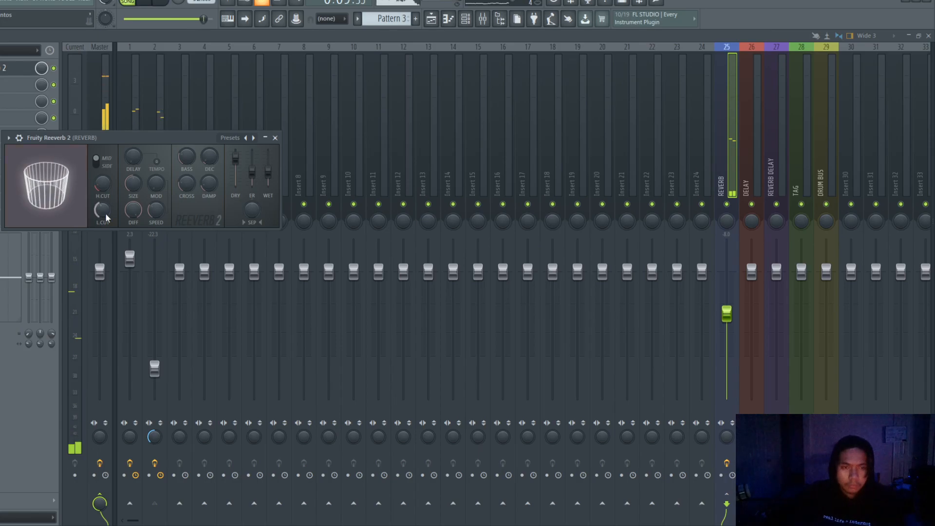
pyautogui.moveTo(269, 172); pyautogui.dragTo(237, 174)
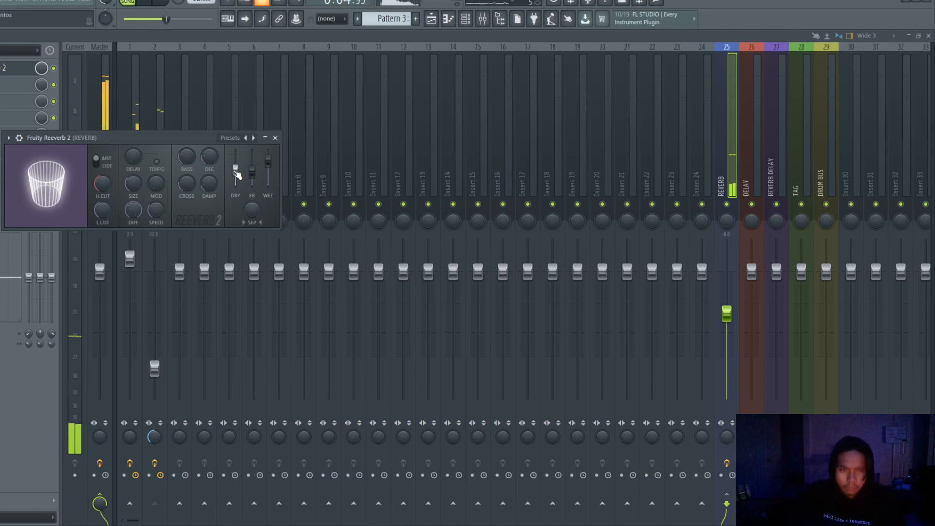
# Step: Widen the REVERB track's stereo separation and lower its fader further
pyautogui.moveTo(728, 436); pyautogui.dragTo(740, 366)
pyautogui.moveTo(732, 317); pyautogui.dragTo(731, 337)
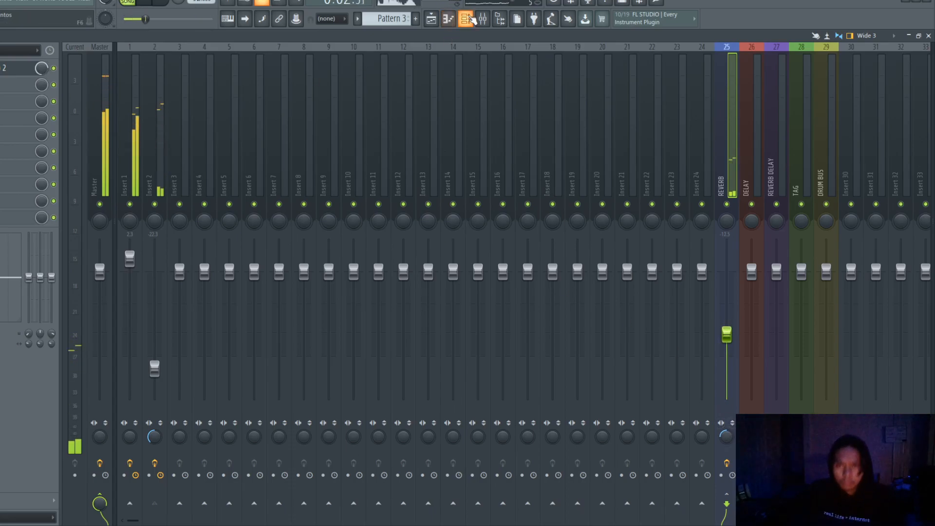
# Step: In the playlist, duplicate the four-bar block of clips on Tracks 1 to 3 three times end to end
pyautogui.click(468, 20)
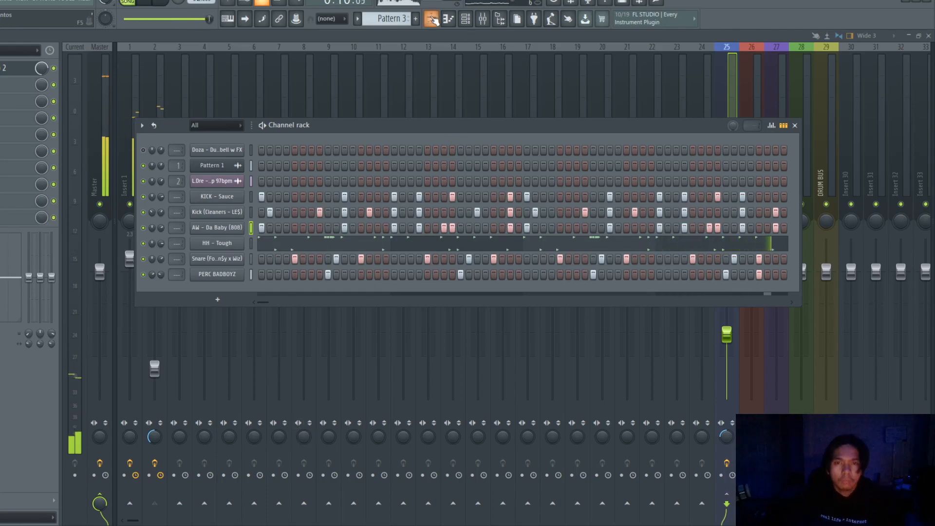
pyautogui.click(432, 19)
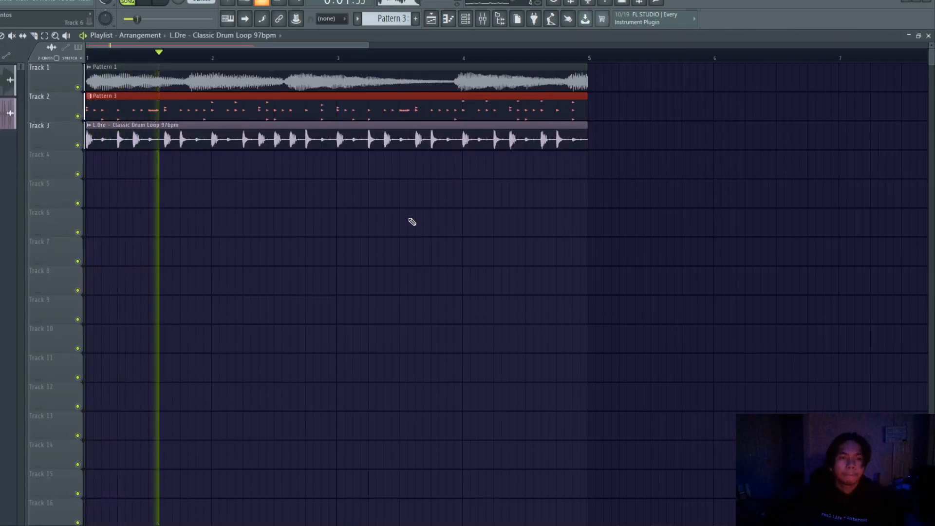
pyautogui.keyDown('ctrl'); pyautogui.scroll(-4, 412, 221); pyautogui.keyUp('ctrl')
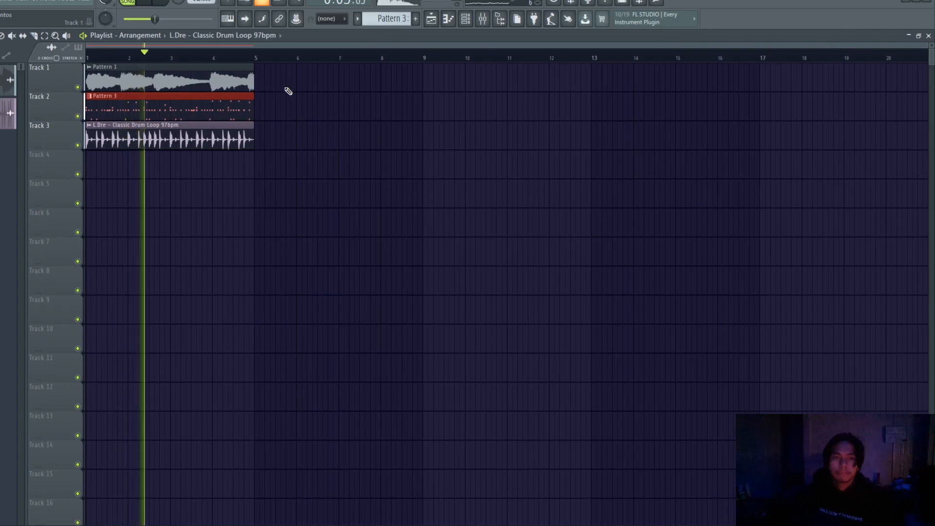
pyautogui.moveTo(276, 64); pyautogui.dragTo(92, 160)
pyautogui.hotkey('ctrl', 'b')
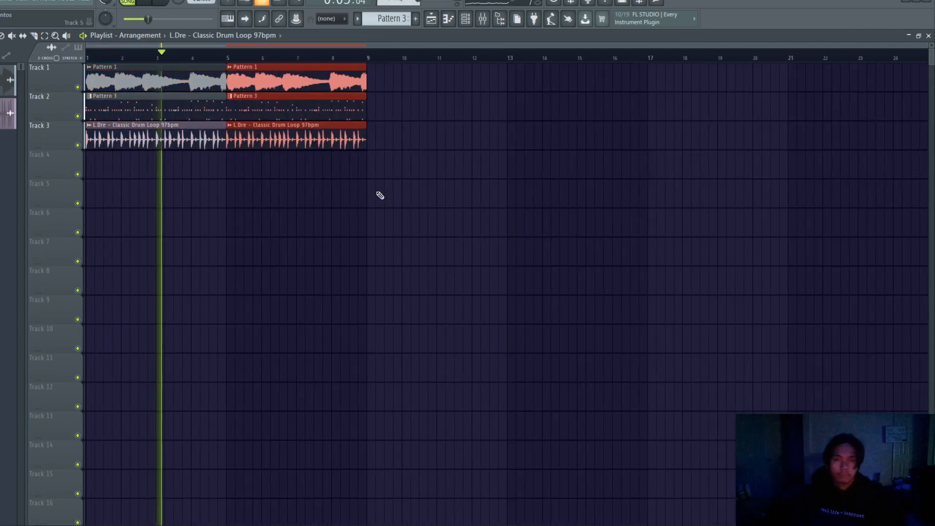
pyautogui.hotkey('ctrl', 'b')
pyautogui.hotkey('ctrl', 'b')
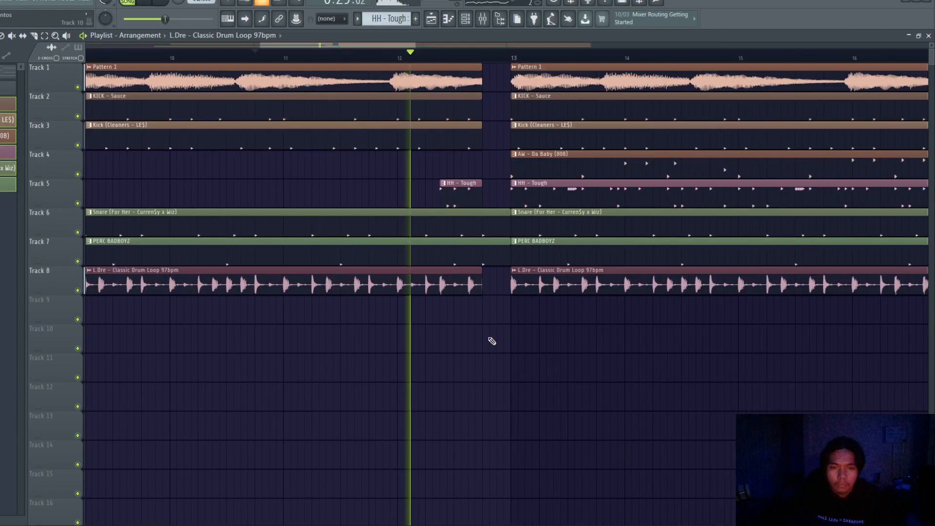
# Step: Duplicate the full four-bar block at bar 21 twice to extend the arrangement to bar 33
pyautogui.scroll(-6, 492, 341)
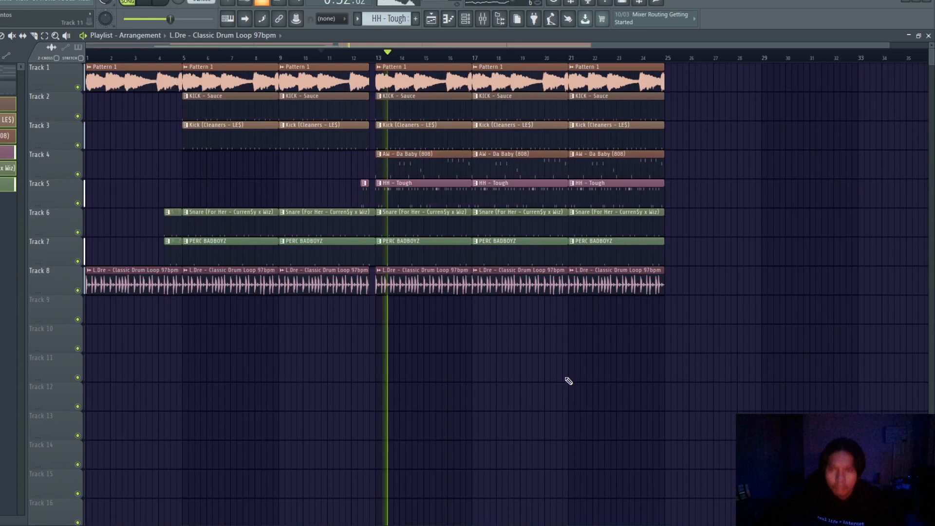
pyautogui.scroll(-1, 492, 211)
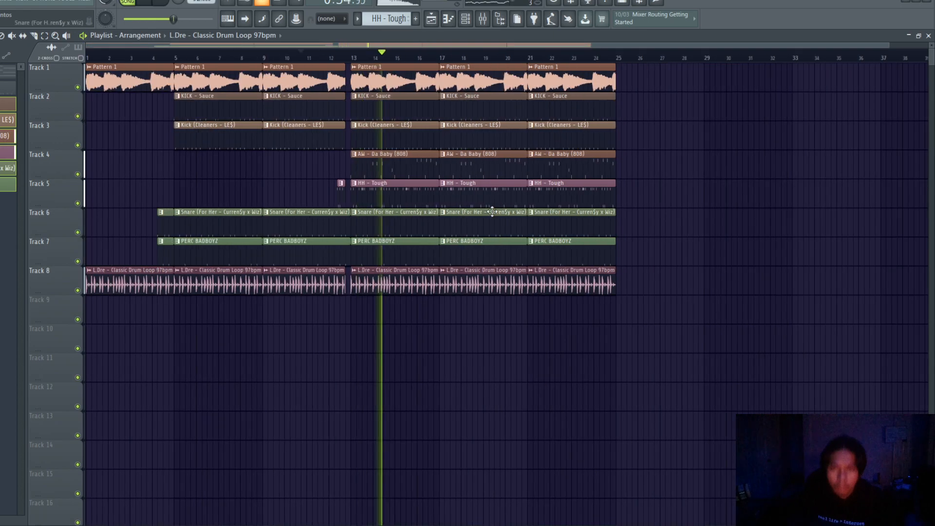
pyautogui.scroll(-1, 492, 211)
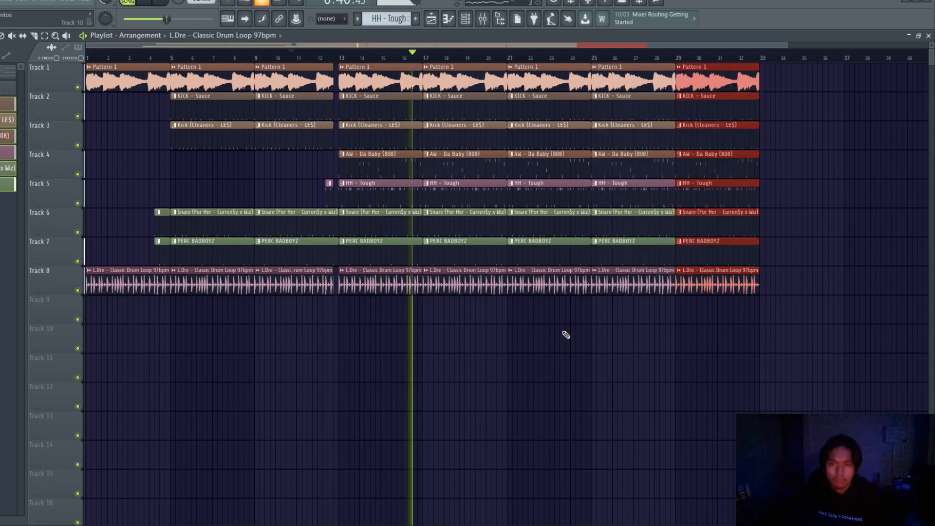
pyautogui.scroll(-2, 560, 358)
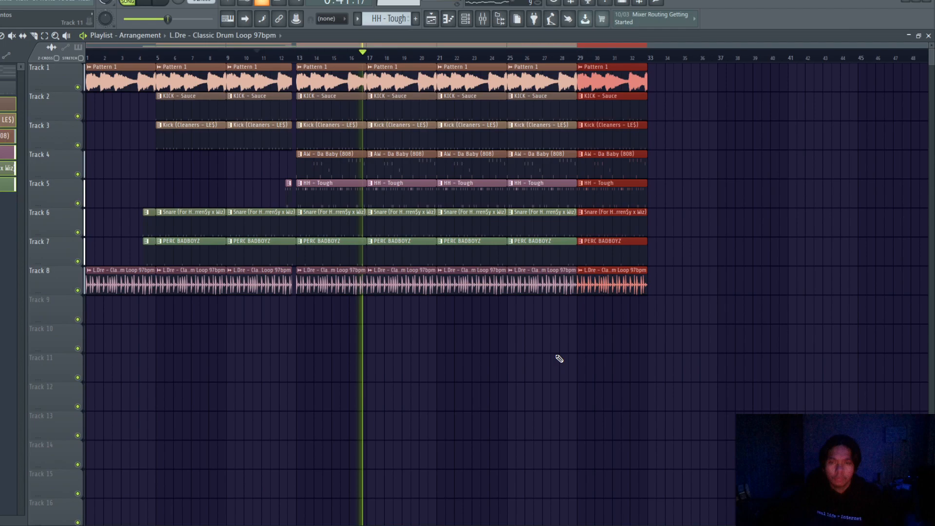
# Step: Trim both kick clips and the 808, hi-hat and drum loop clips to end one beat before bar 21
pyautogui.scroll(3, 478, 208)
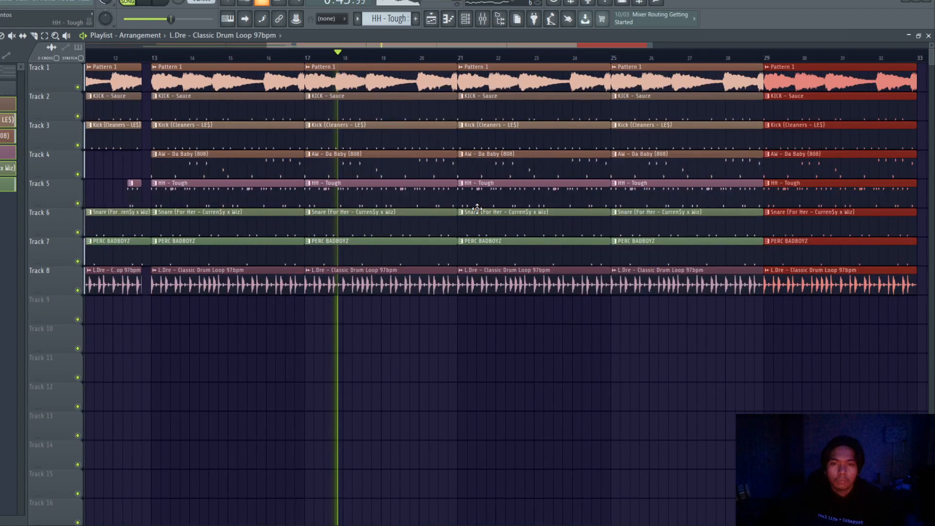
pyautogui.moveTo(460, 103); pyautogui.dragTo(458, 197)
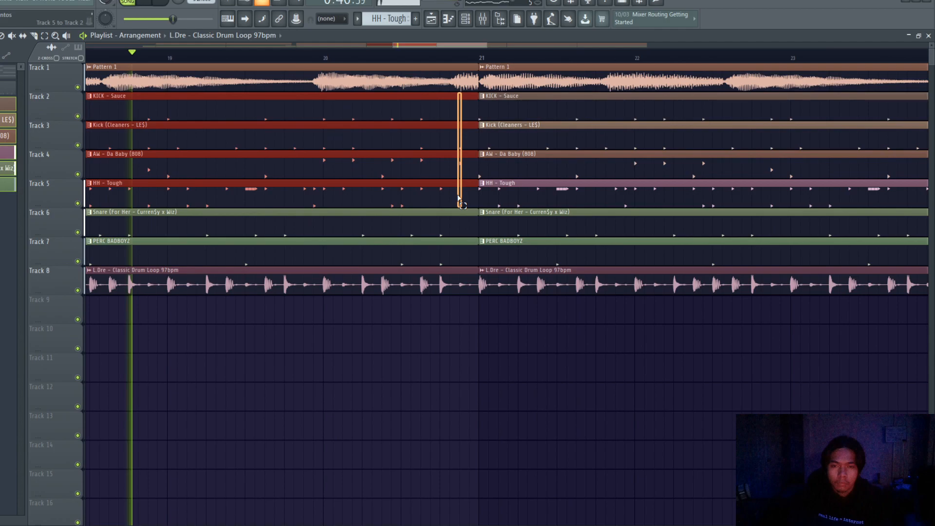
pyautogui.moveTo(478, 288); pyautogui.dragTo(449, 292)
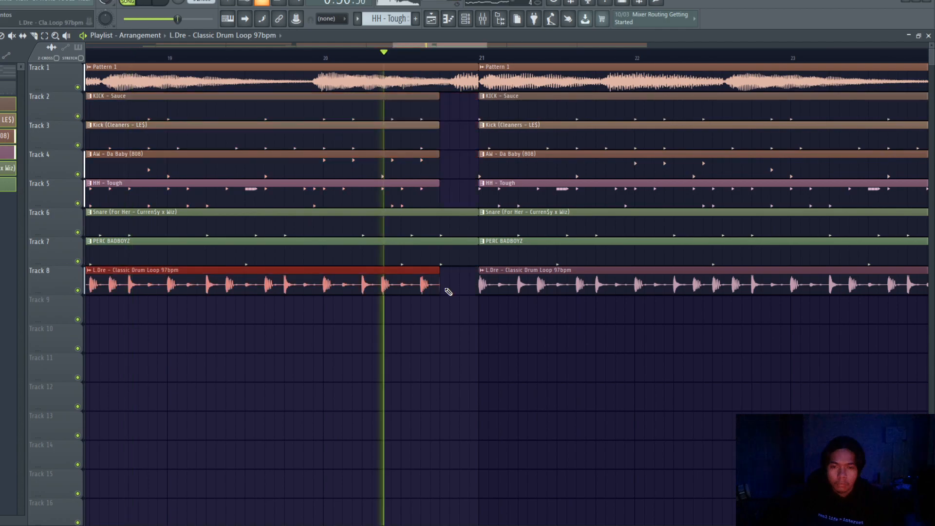
# Step: Remove the Kick (Cleaners), hi-hat and percussion clips from bars 21 to 25 and stop playback
pyautogui.scroll(-5, 514, 209)
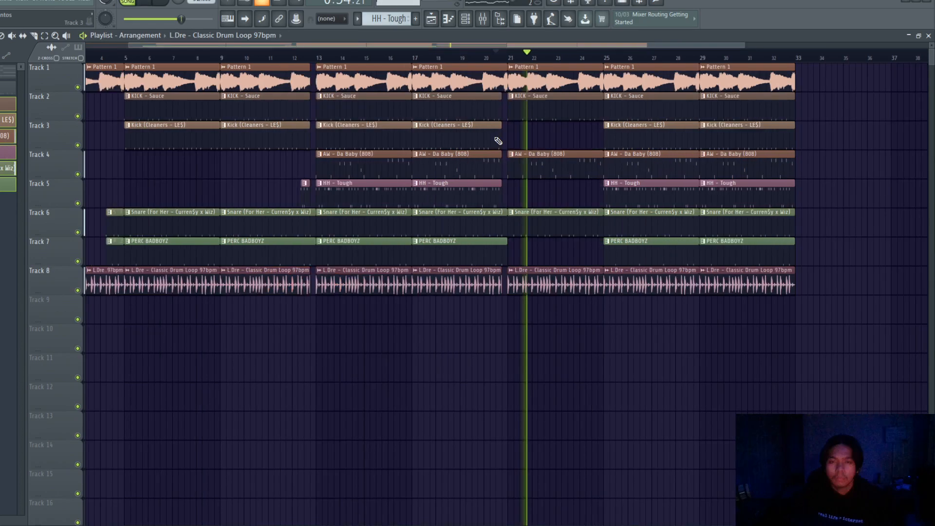
pyautogui.press('space')
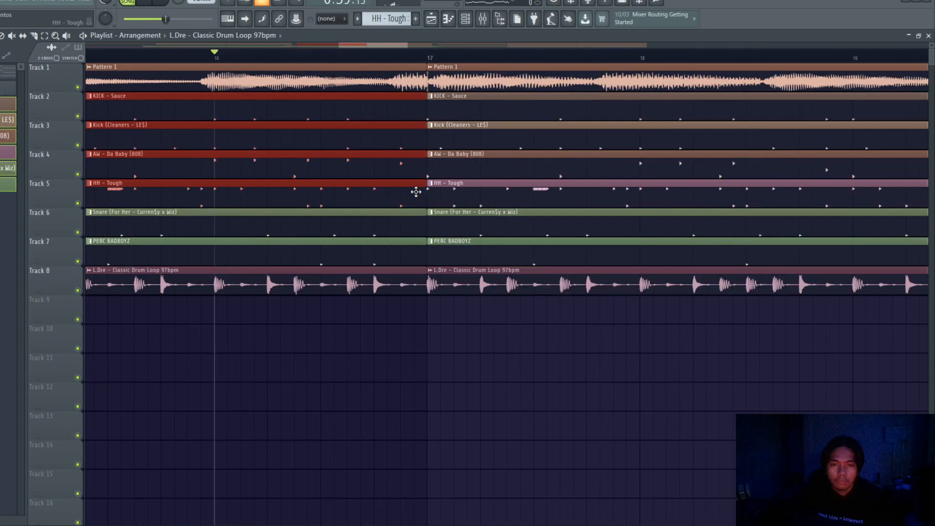
# Step: Trim the kick, 808, hi-hat and drum loop clips to three beats before bar 17, and shorten the snare and percussion clips there
pyautogui.moveTo(425, 188); pyautogui.dragTo(271, 186)
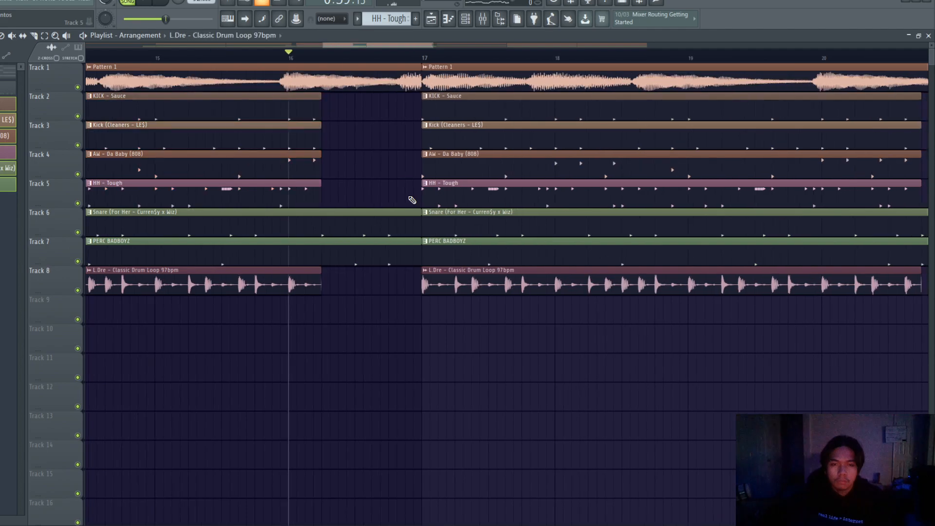
pyautogui.moveTo(409, 198); pyautogui.dragTo(411, 250)
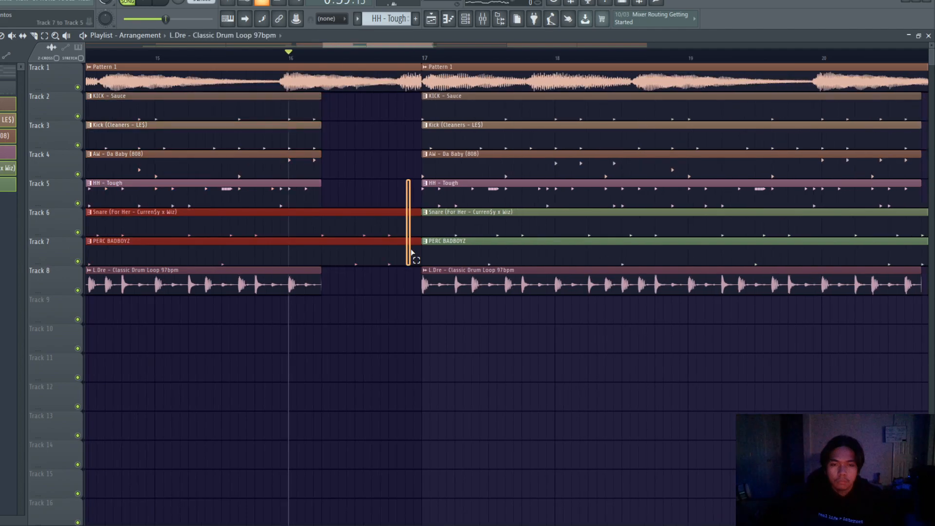
pyautogui.moveTo(420, 78); pyautogui.dragTo(354, 300)
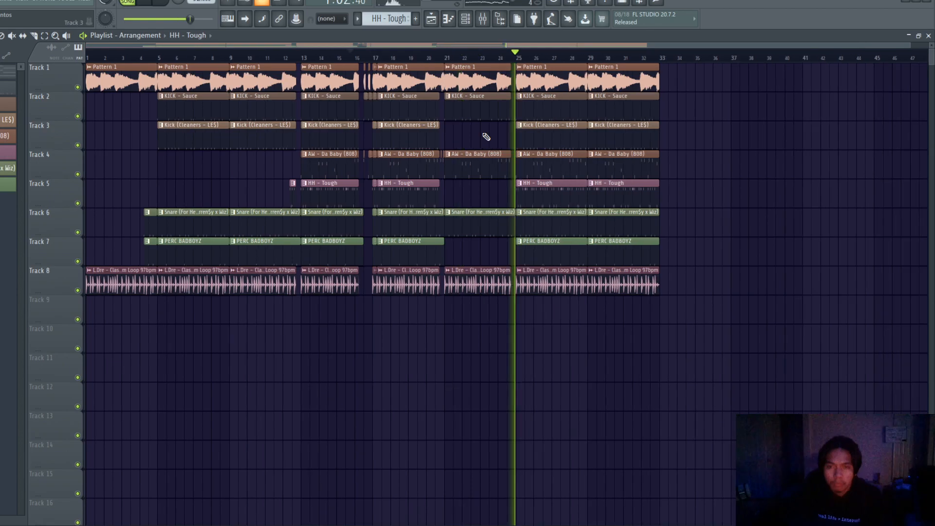
# Step: Remove the Kick (Cleaners) clip at bar 25 and undo the removal
pyautogui.rightClick(550, 144)
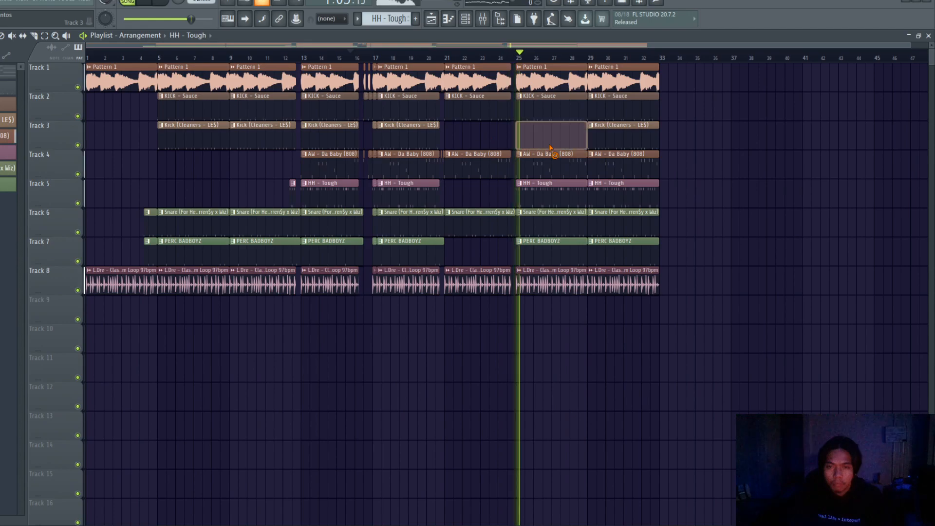
pyautogui.hotkey('ctrl', 'z')
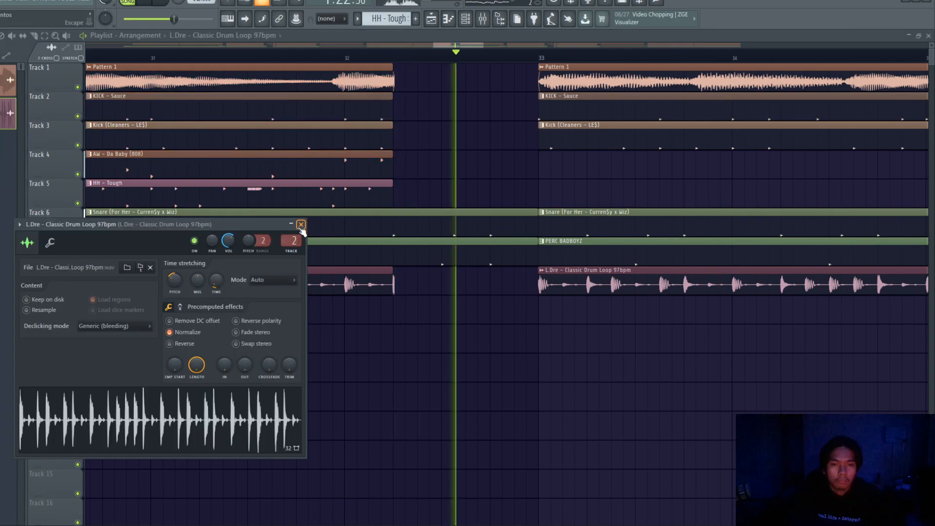
# Step: Close the drum loop's channel settings and remove the percussion clip at bar 49
pyautogui.click(301, 224)
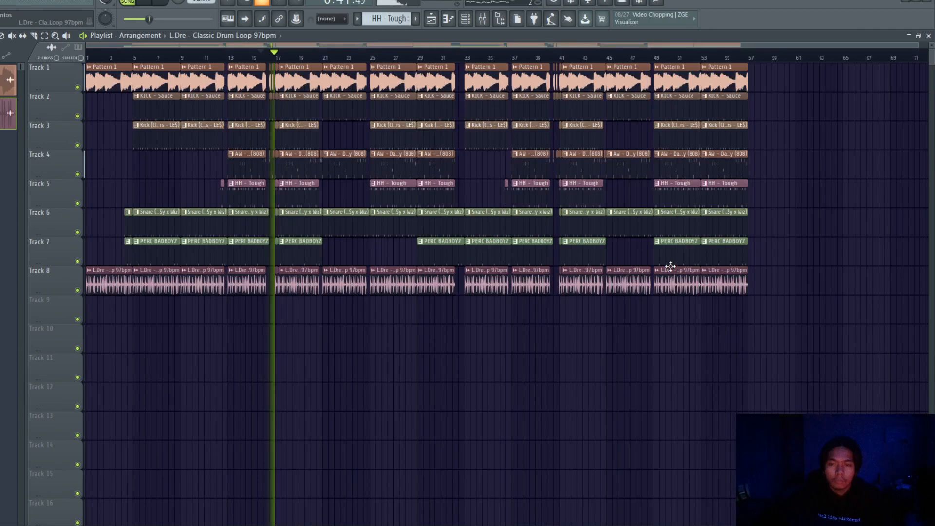
pyautogui.rightClick(680, 241)
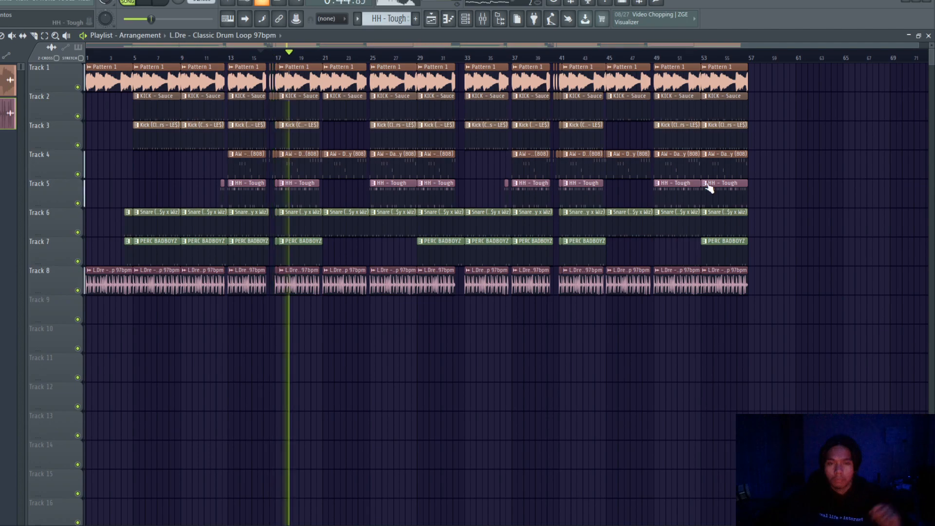